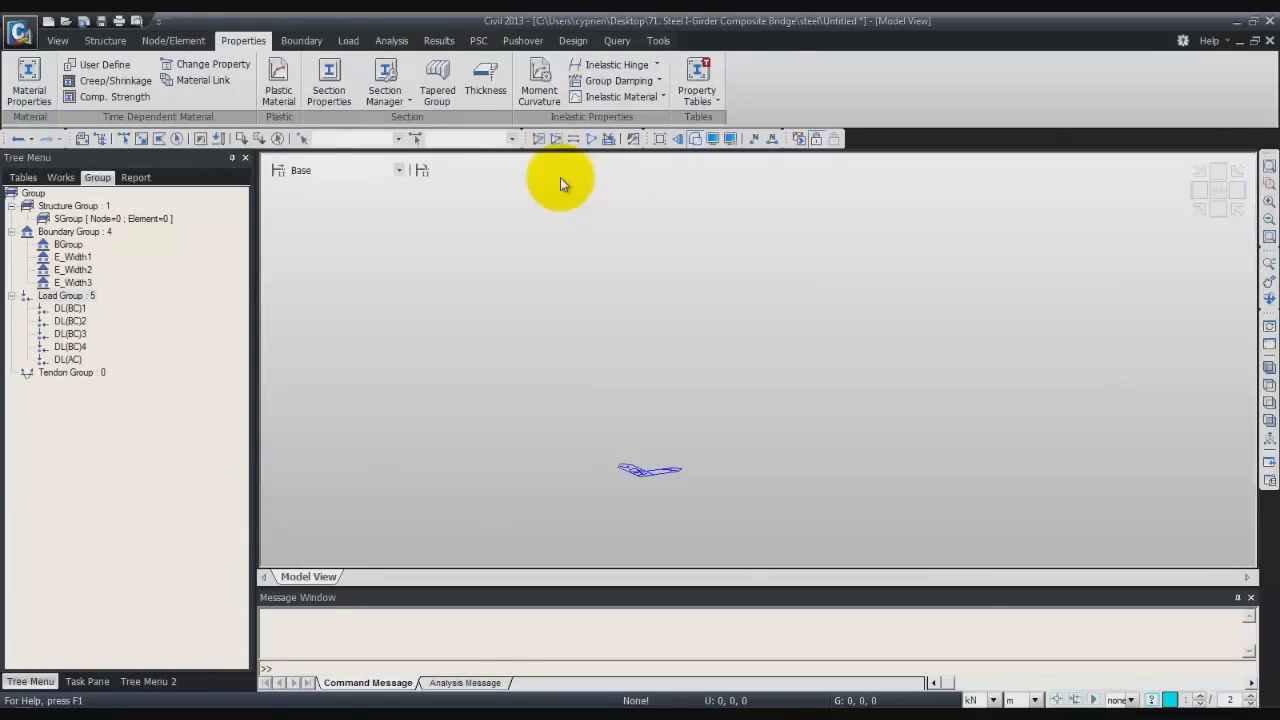
# - Consult the tutorial PDF, then return to the bridge model
pyautogui.hotkey('alt', 'Tab')
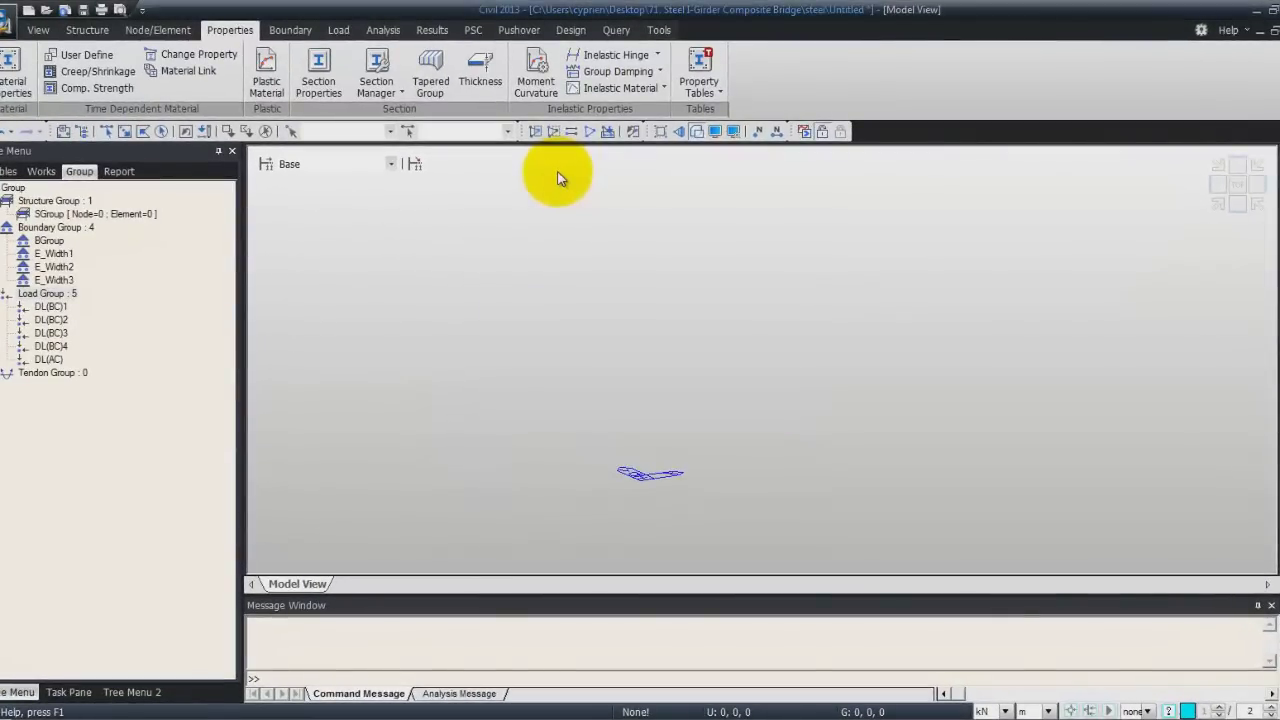
pyautogui.hotkey('alt', 'Tab')
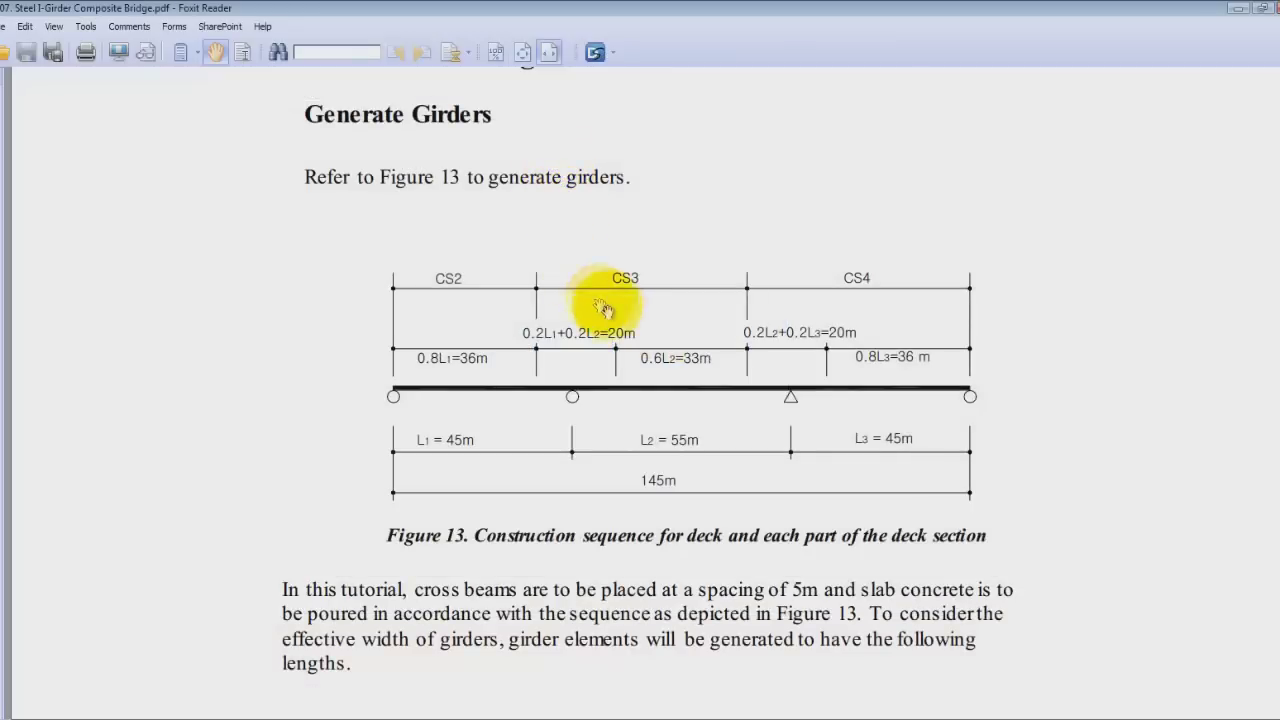
pyautogui.scroll(-3, 836, 412)
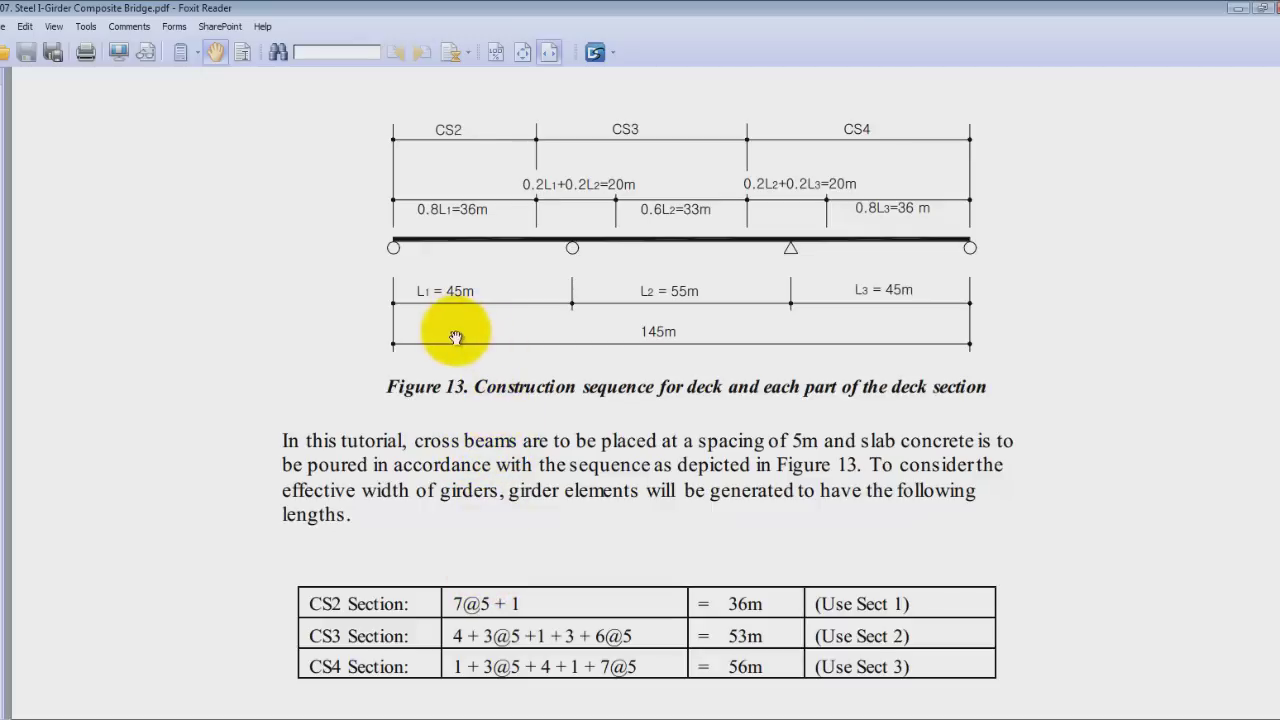
pyautogui.hotkey('alt', 'Tab')
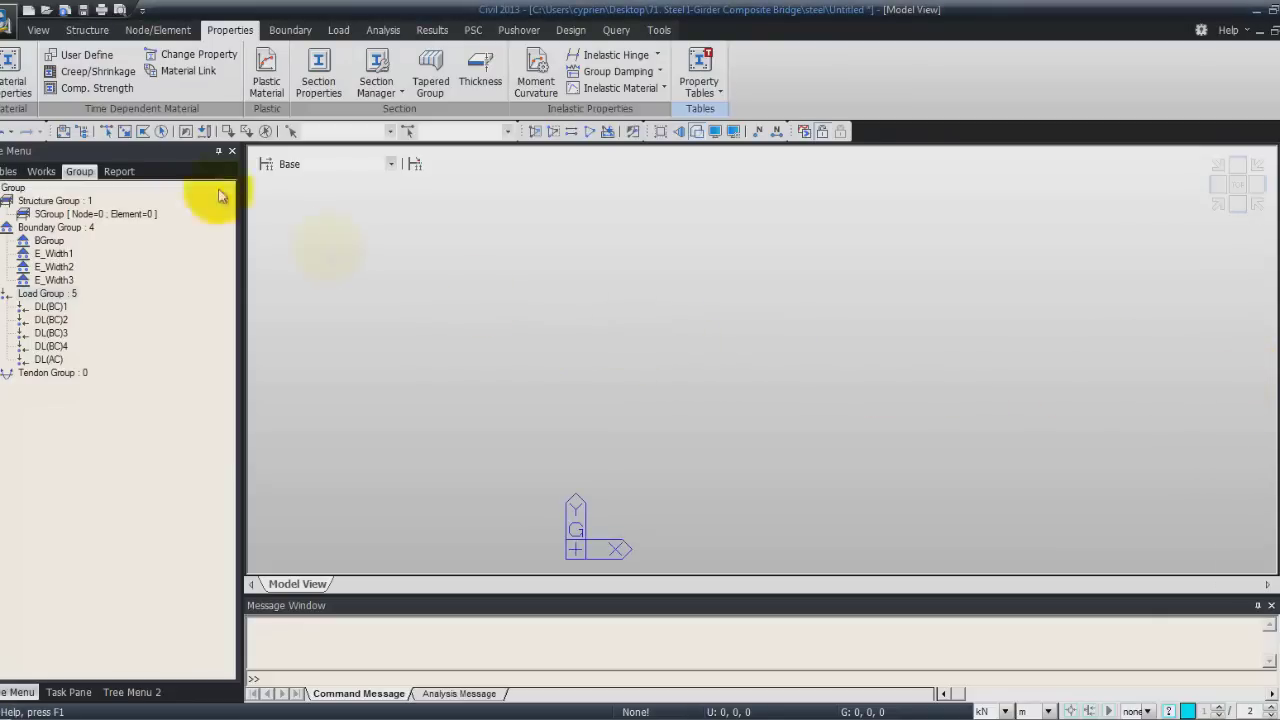
# - Turn on Node snapping from View > Snap and bring up the Node/Element tools
pyautogui.click(38, 30)
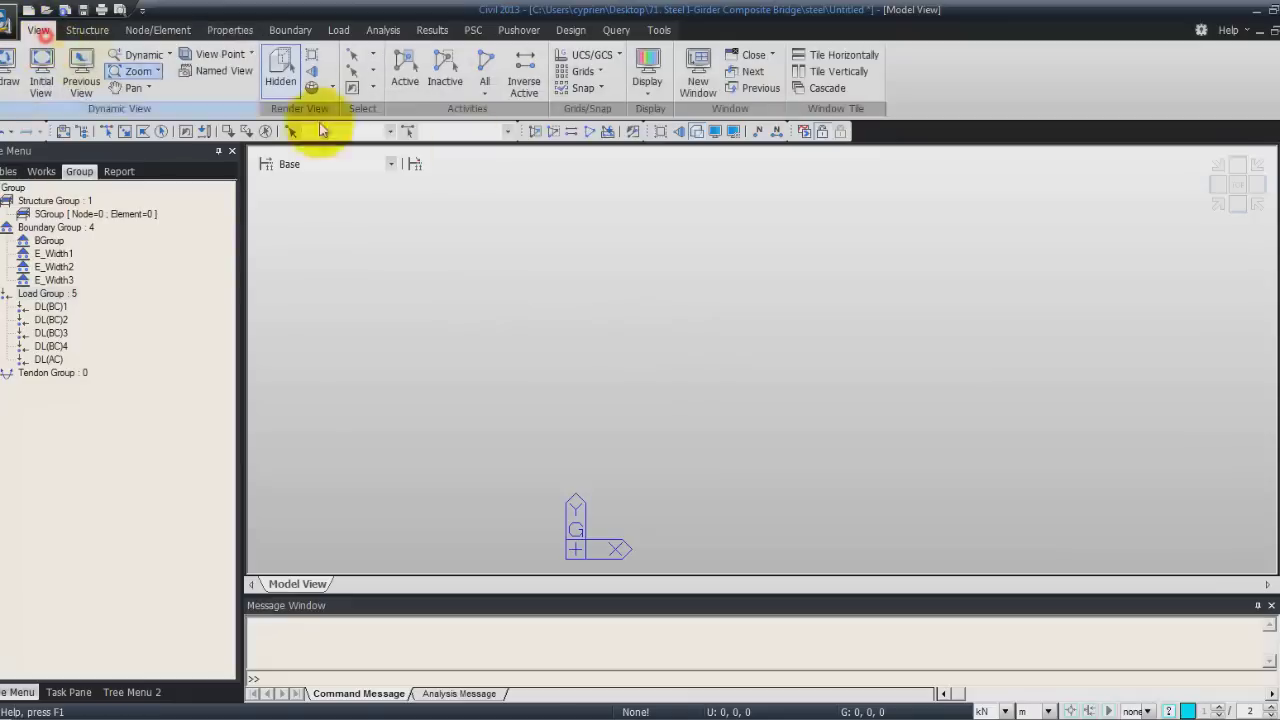
pyautogui.click(592, 88)
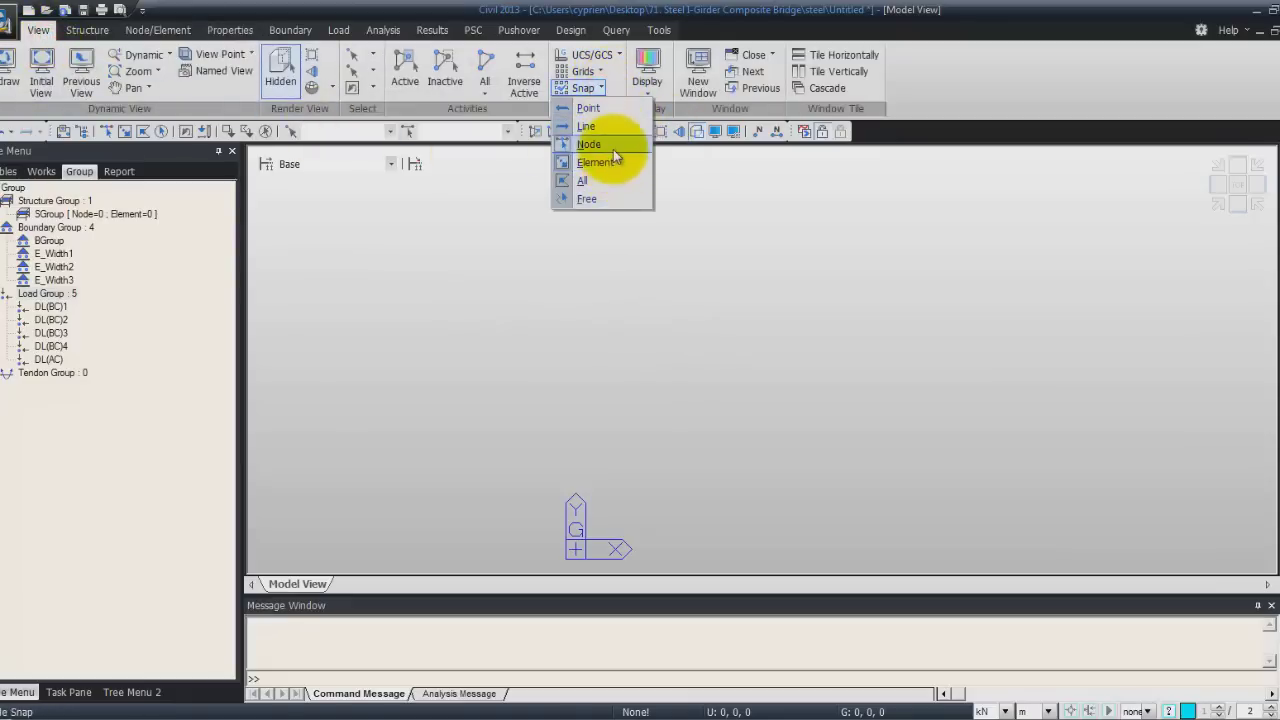
pyautogui.click(613, 146)
pyautogui.click(598, 88)
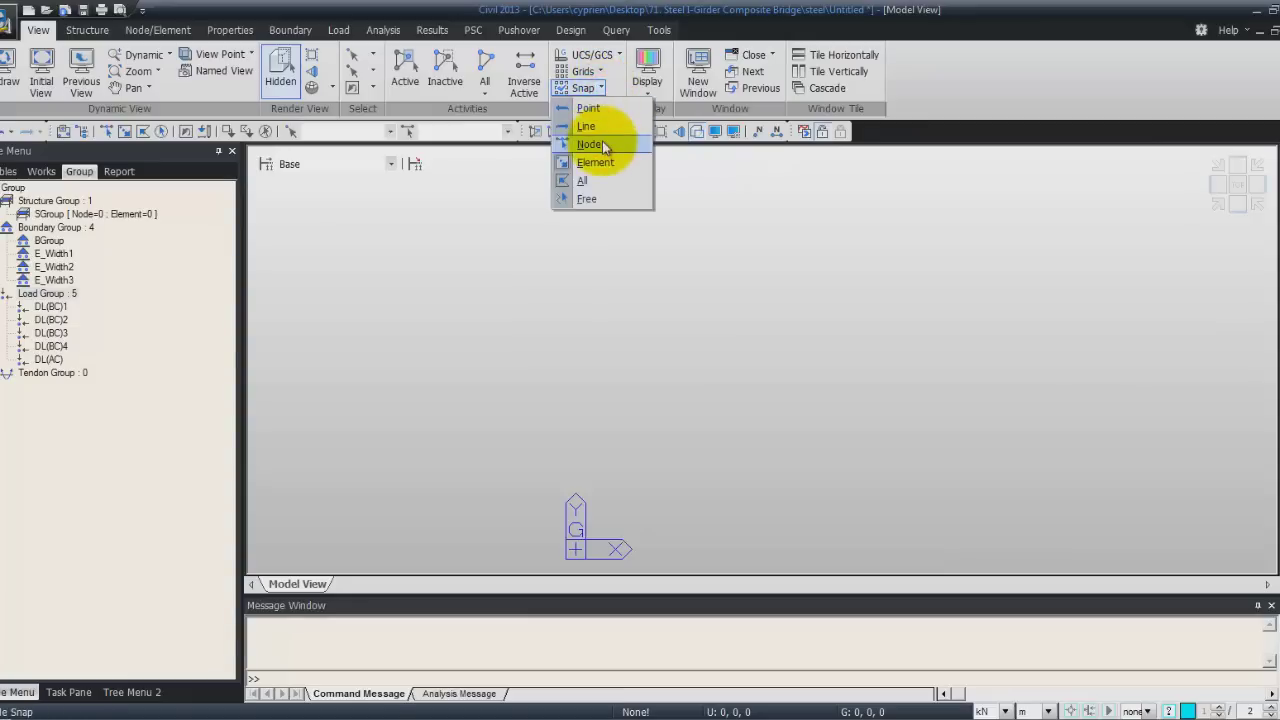
pyautogui.click(600, 86)
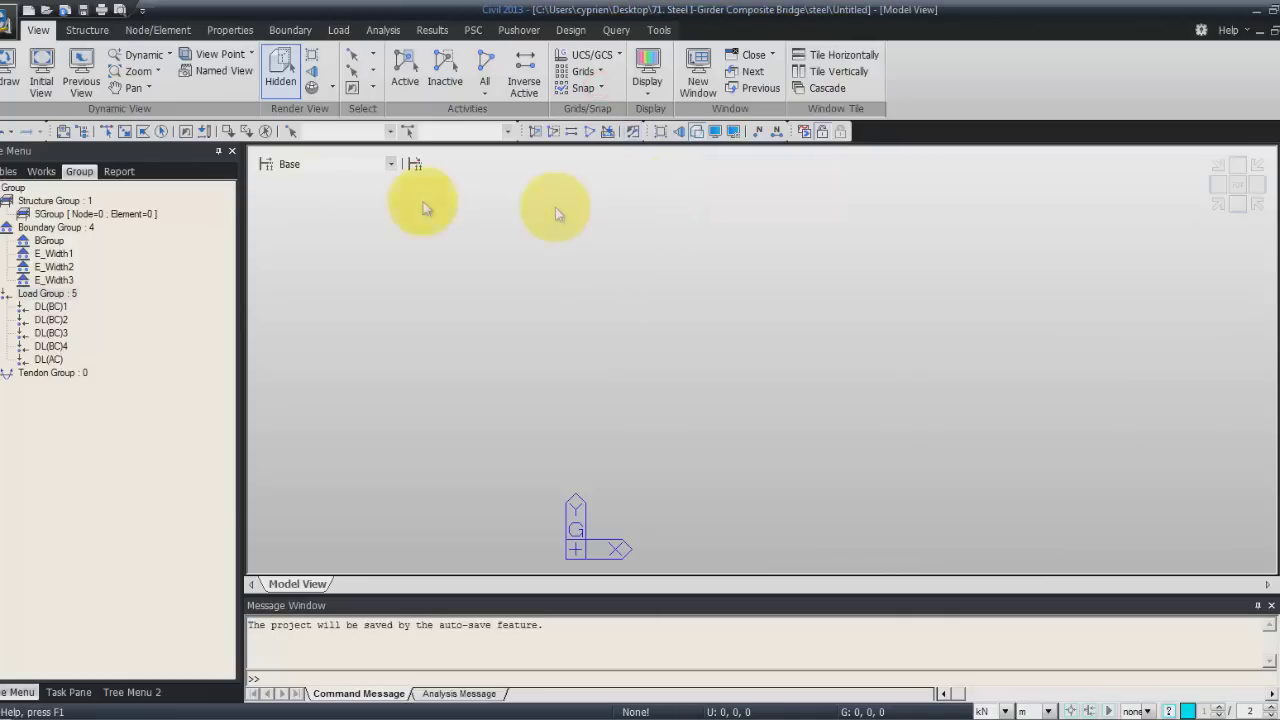
pyautogui.click(140, 31)
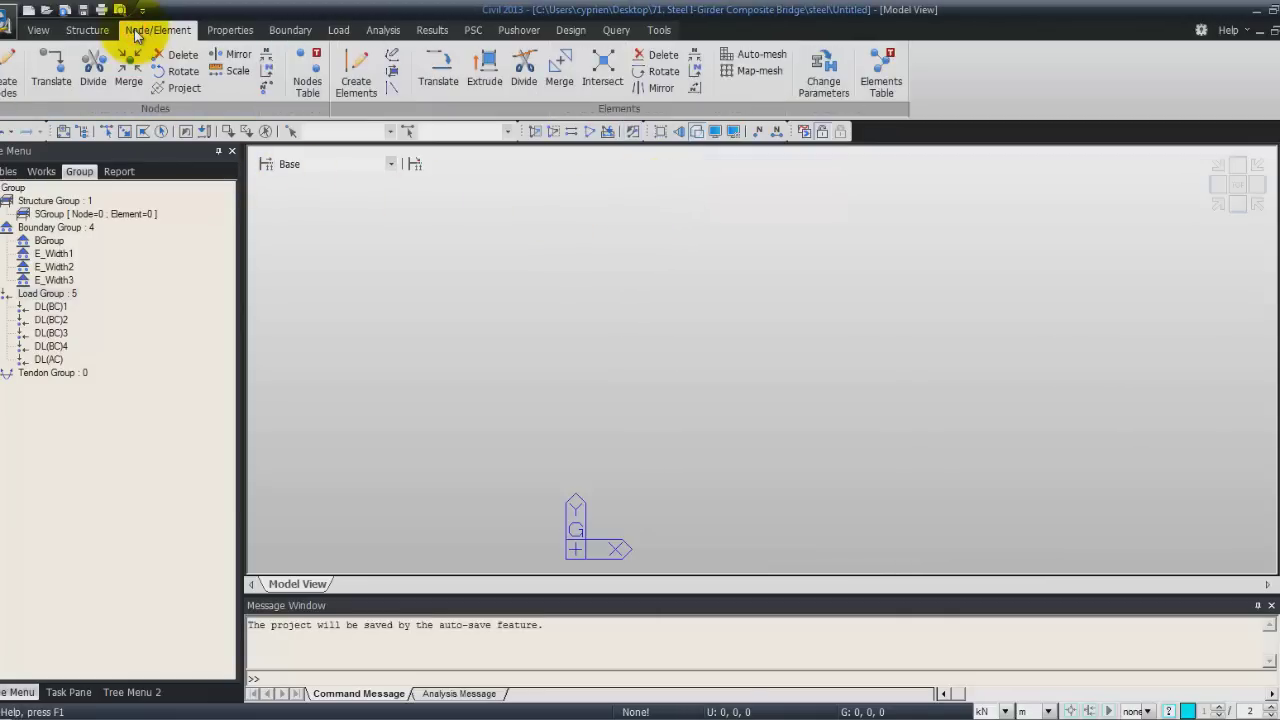
# - Create a node at 0,0,0 and copy it once along y to give a second node 6.15 away
pyautogui.click(8, 76)
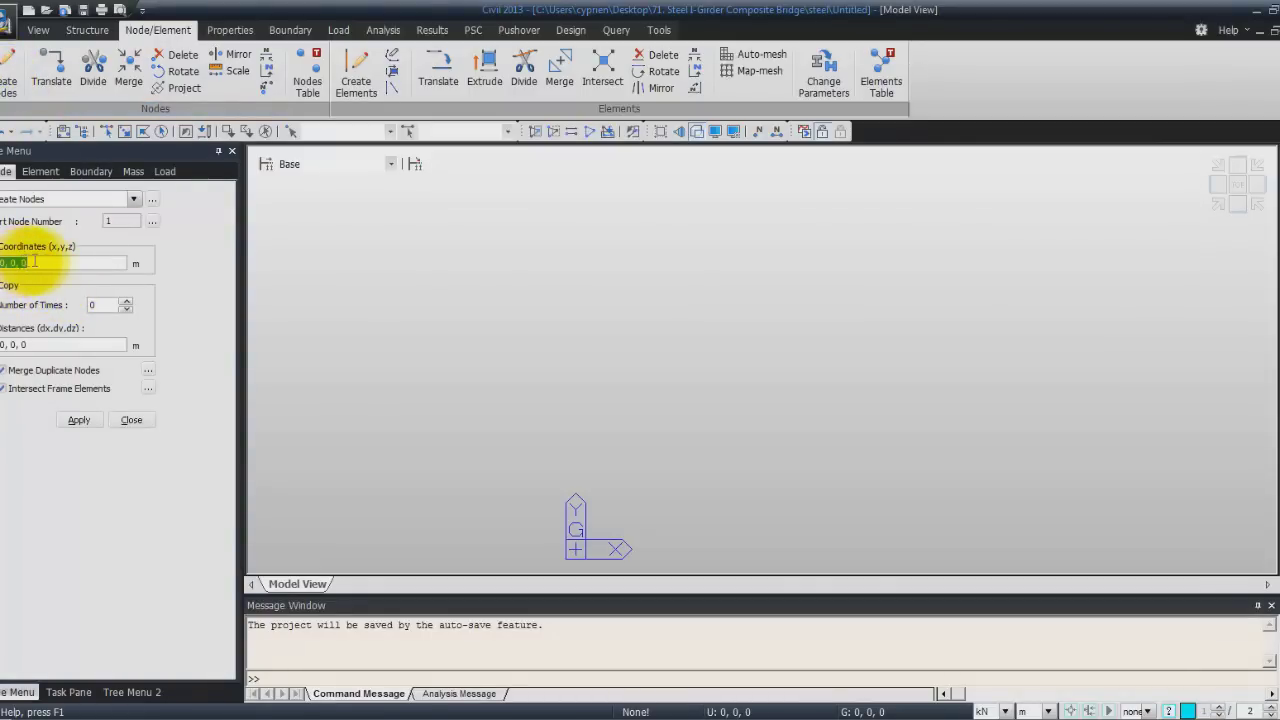
pyautogui.click(95, 304)
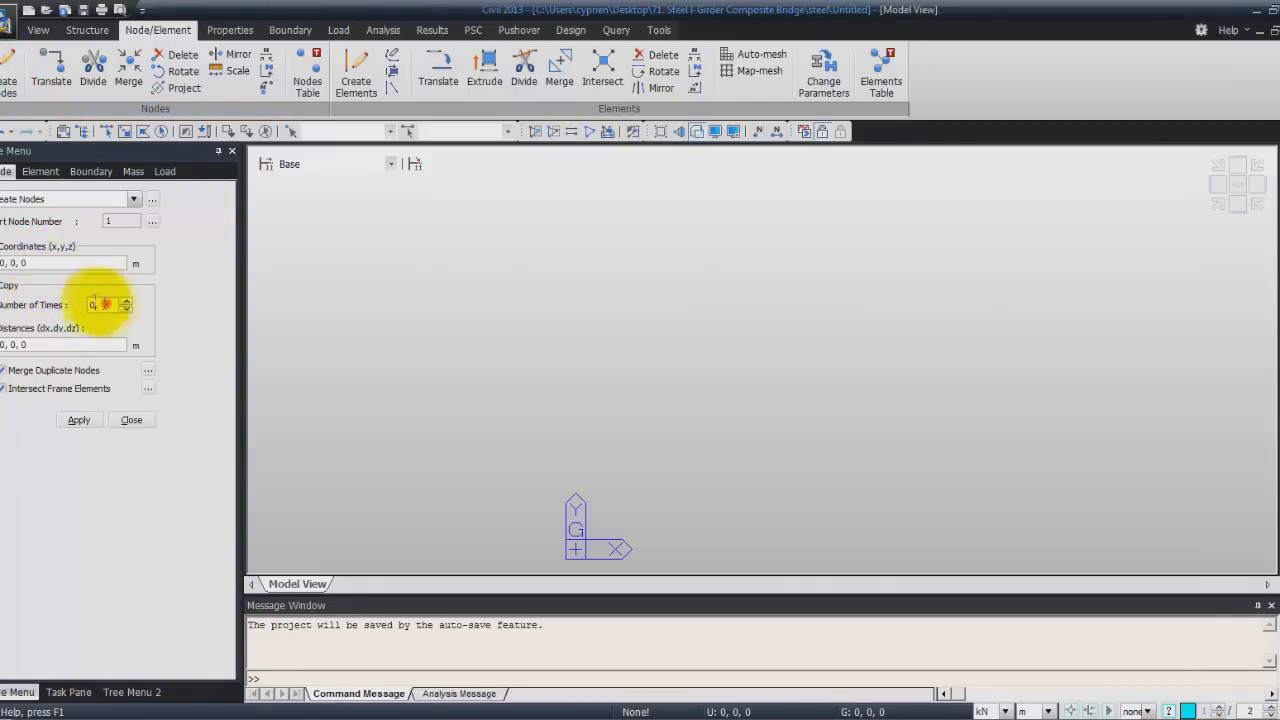
pyautogui.doubleClick(95, 304)
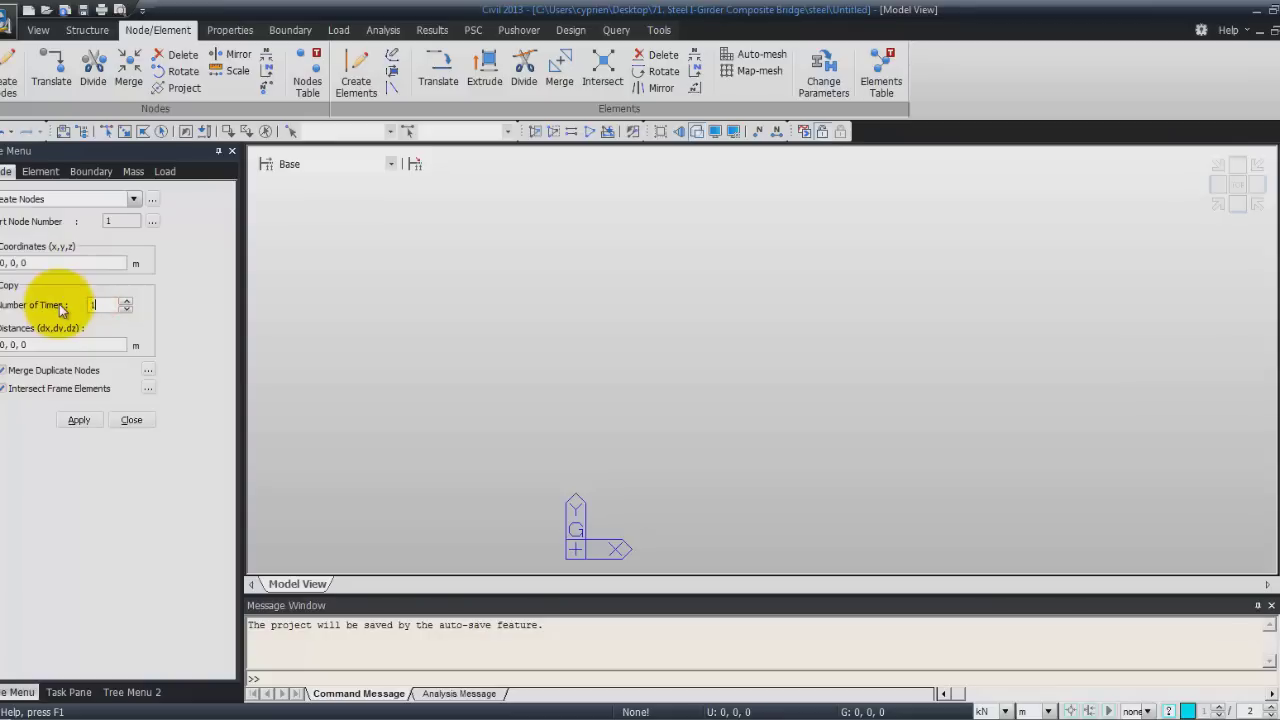
pyautogui.doubleClick(14, 344)
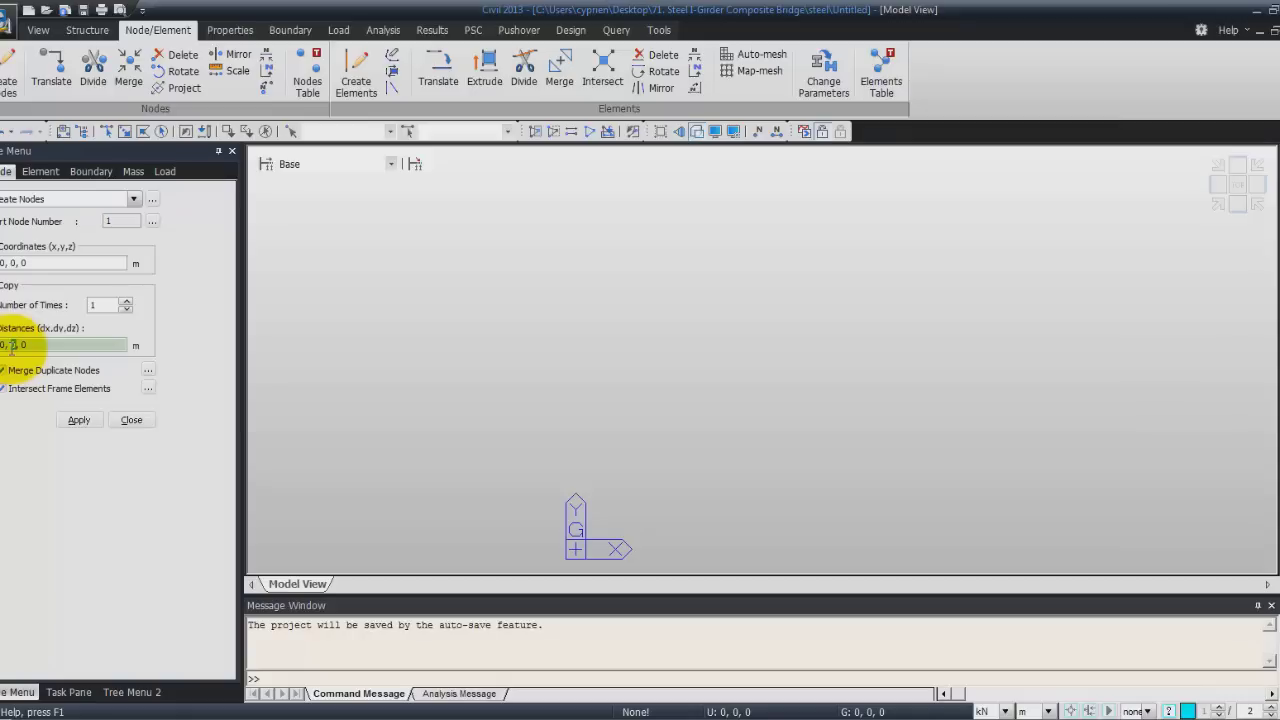
pyautogui.write('5')
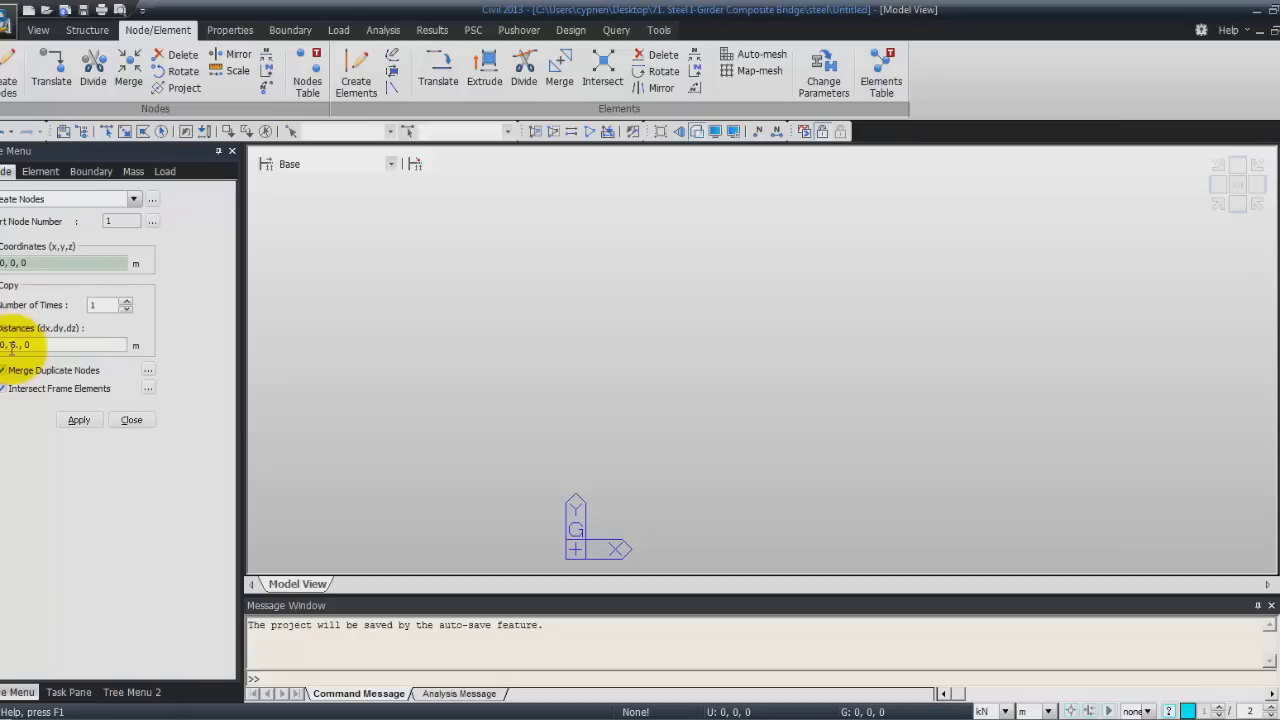
pyautogui.write('.15')
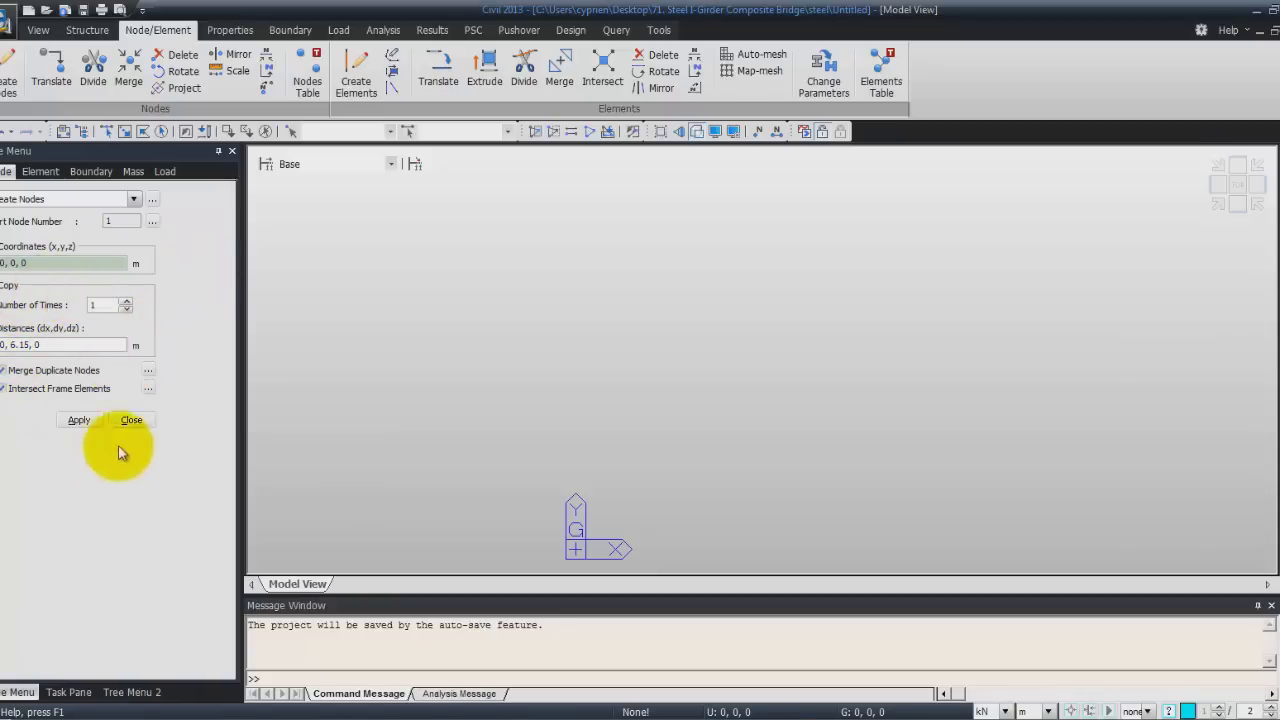
pyautogui.click(76, 424)
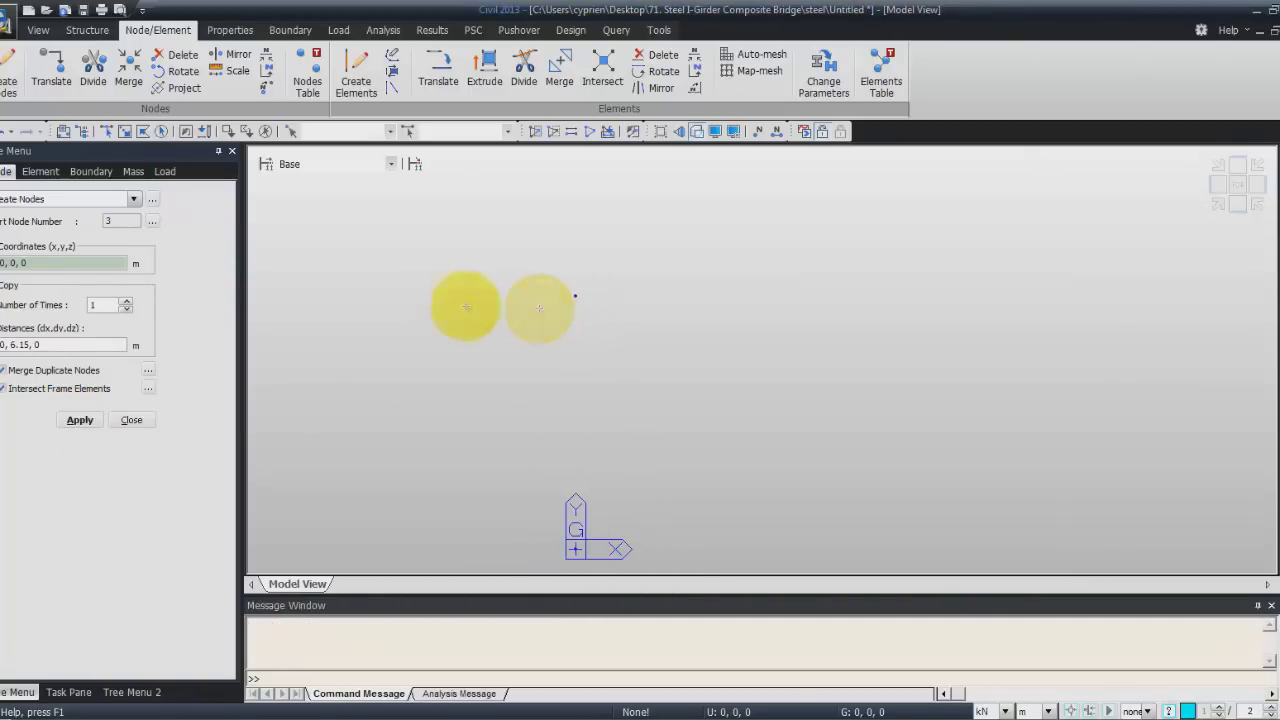
# - Set up a Node->Line beam extrusion with A53 and Sect 1, selecting both nodes
pyautogui.click(482, 78)
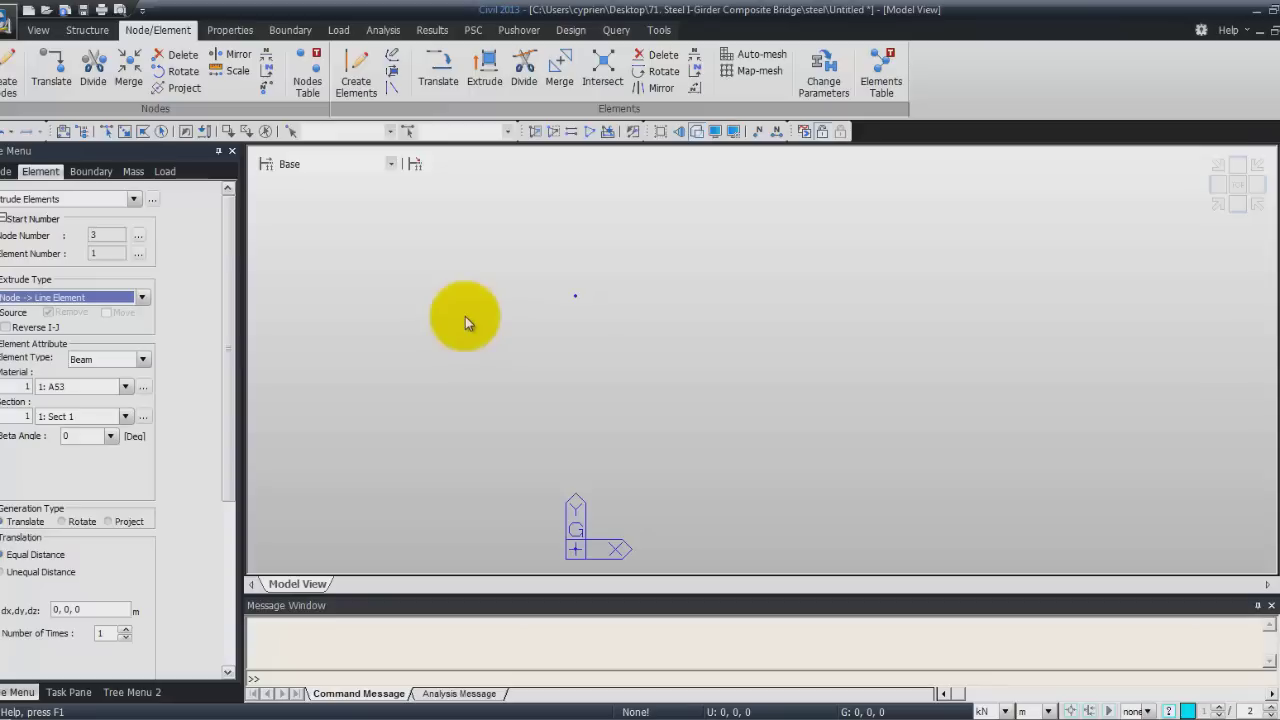
pyautogui.click(161, 136)
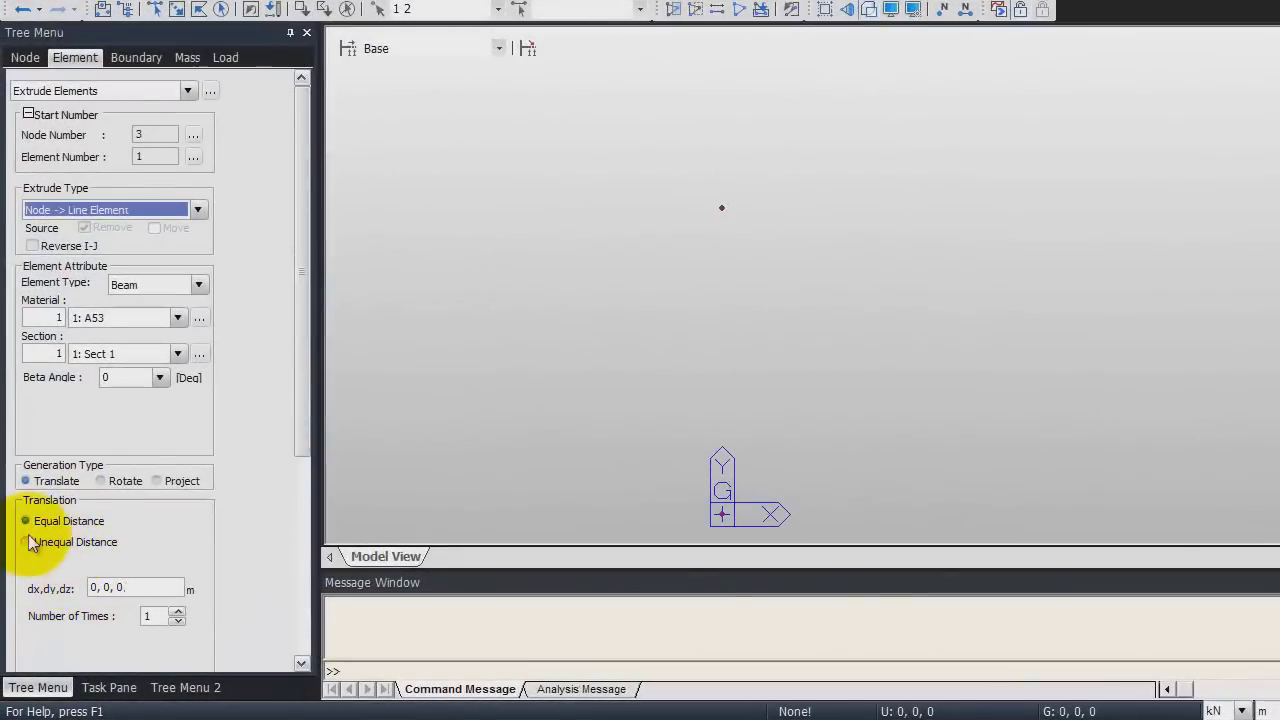
# - Use unequal spacing along x with the girder table distances (…4,5@5,4,1,3@5,4,1,7@…)
pyautogui.click(27, 542)
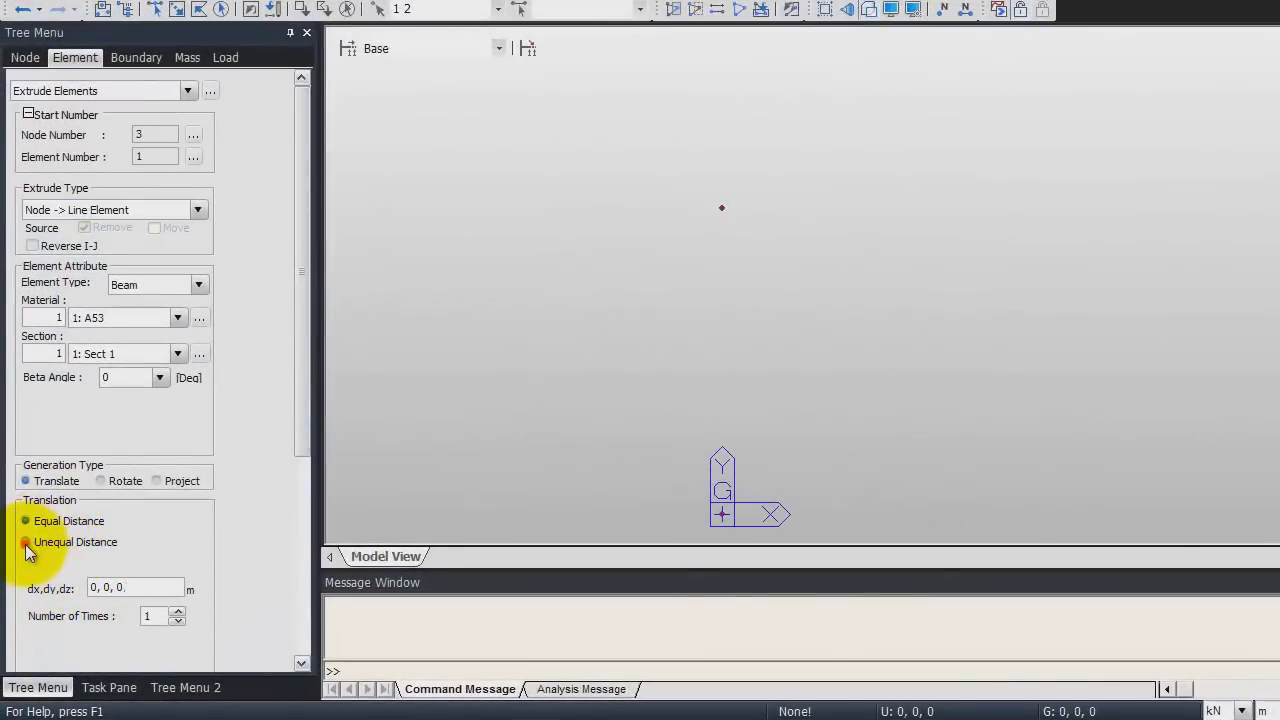
pyautogui.moveTo(307, 443); pyautogui.dragTo(303, 543)
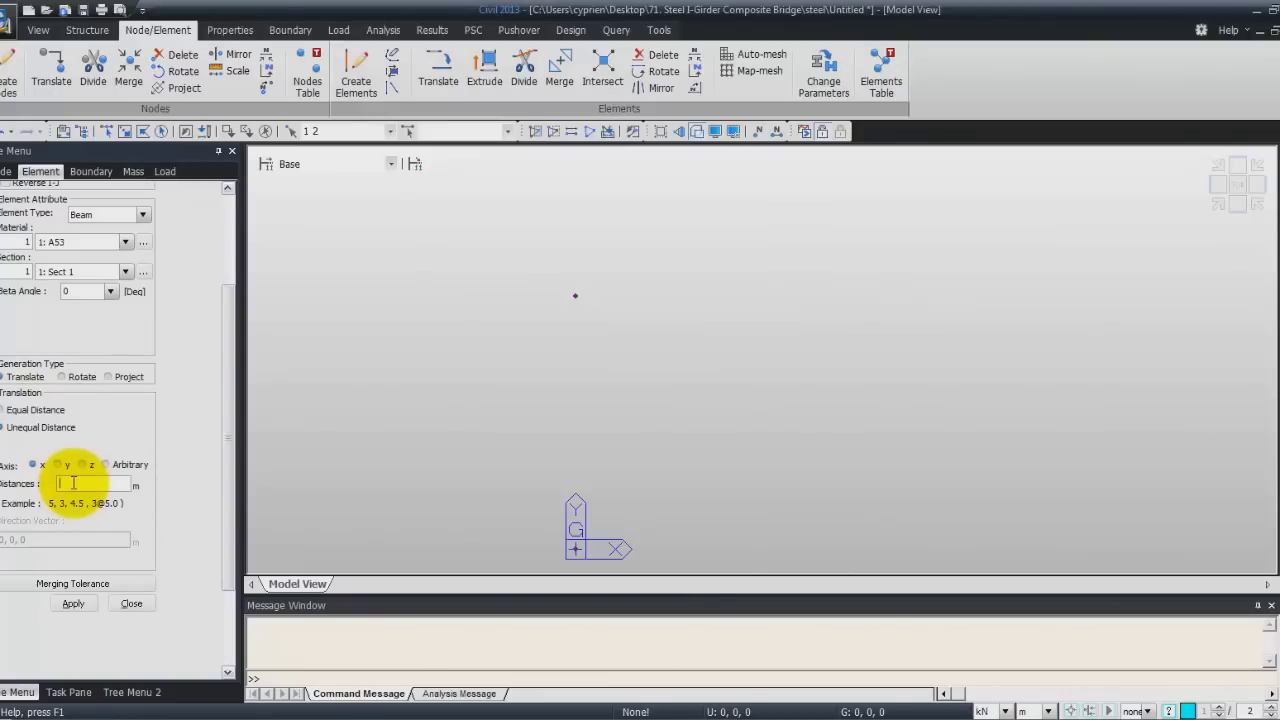
pyautogui.write('5')
pyautogui.write('4,5')
pyautogui.write('@5')
pyautogui.write(',')
pyautogui.write('4,1,')
pyautogui.write('3')
pyautogui.write('@')
pyautogui.write('5')
pyautogui.write(',')
pyautogui.write('4,1,')
pyautogui.write('7')
pyautogui.write('@')
# - Extrude both girder lines, inspect them in Iso view, and check Figure 15's section lengths
pyautogui.click(73, 603)
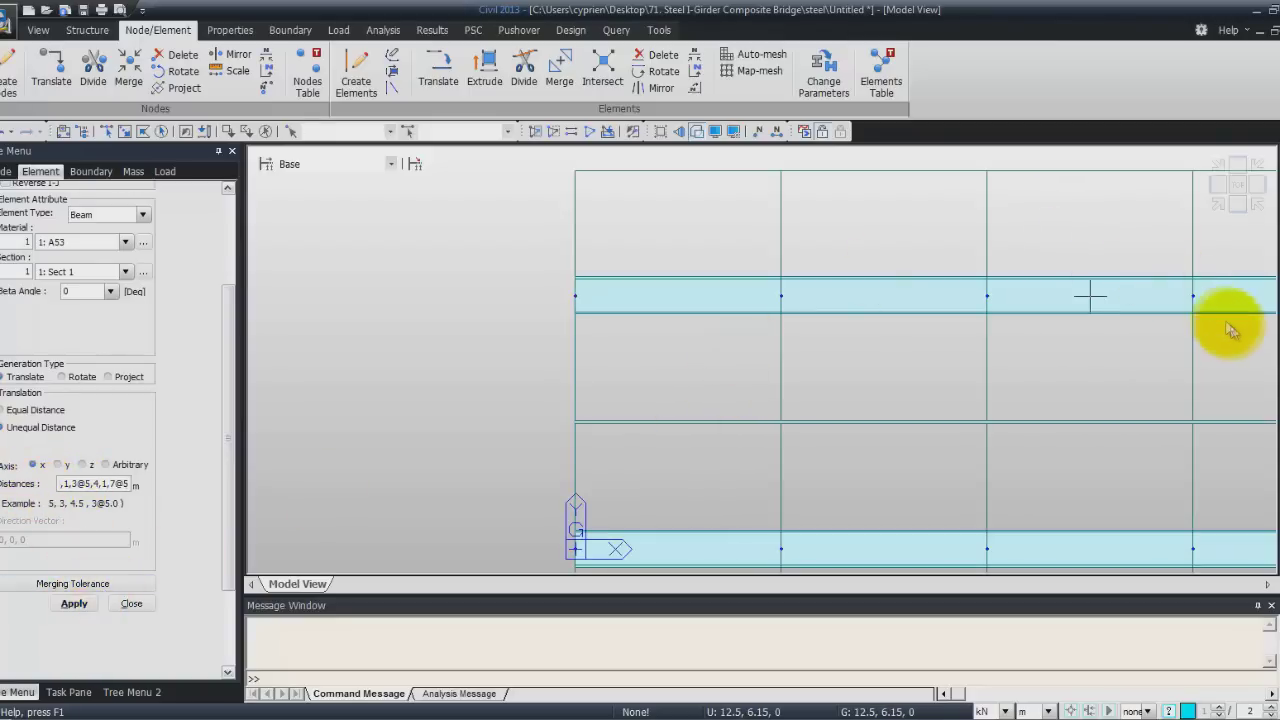
pyautogui.click(1276, 365)
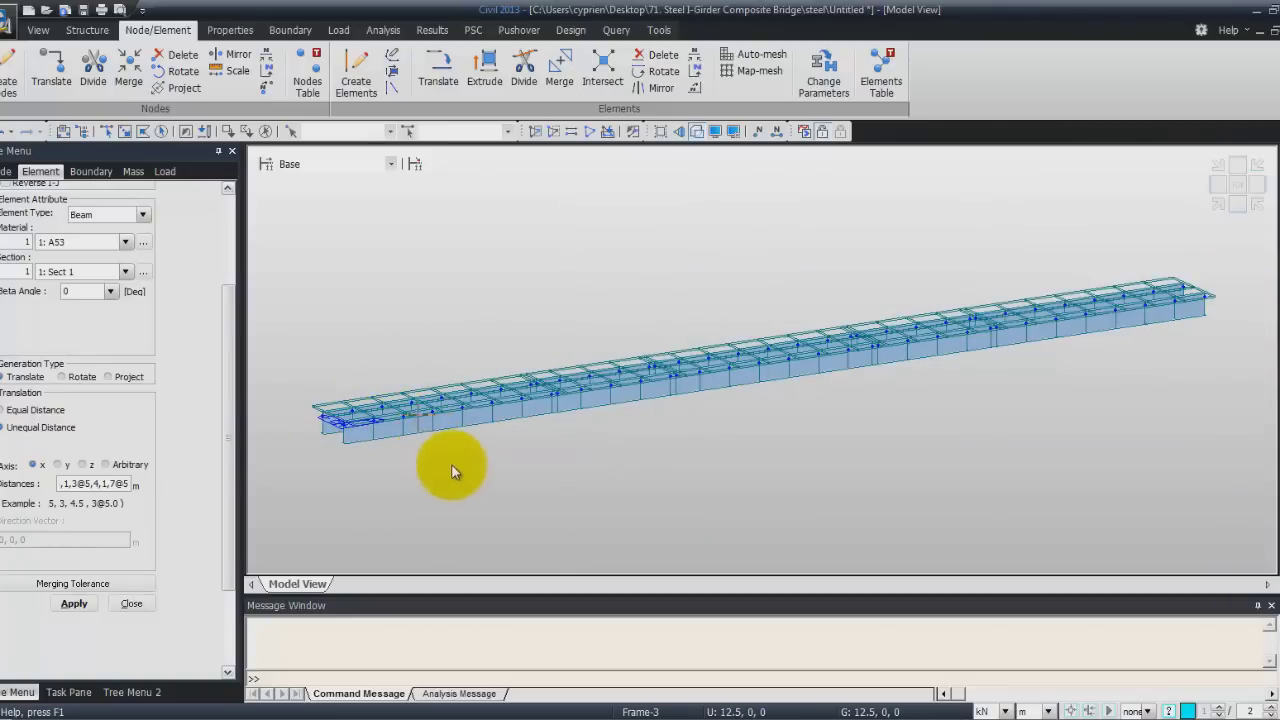
pyautogui.keyDown('ctrl'); pyautogui.moveTo(437, 457); pyautogui.dragTo(735, 380, button='middle'); pyautogui.keyUp('ctrl')
pyautogui.scroll(3, 680, 431)
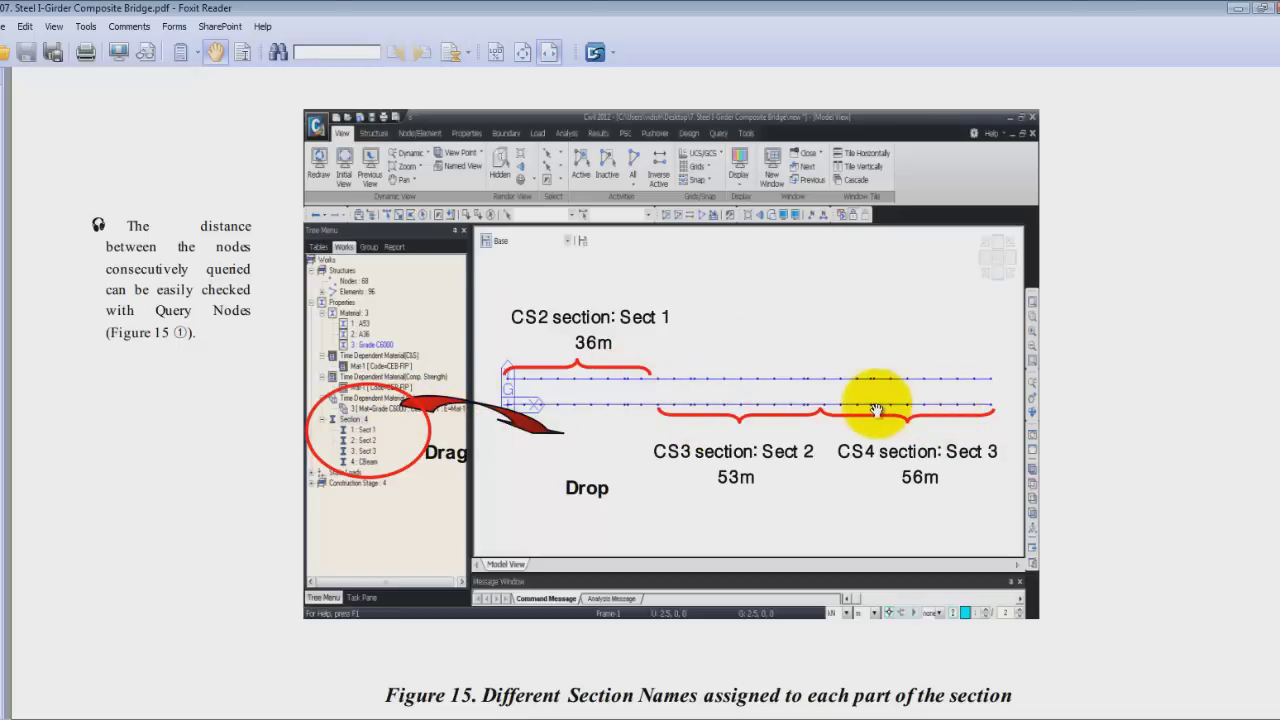
pyautogui.hotkey('alt', 'Tab')
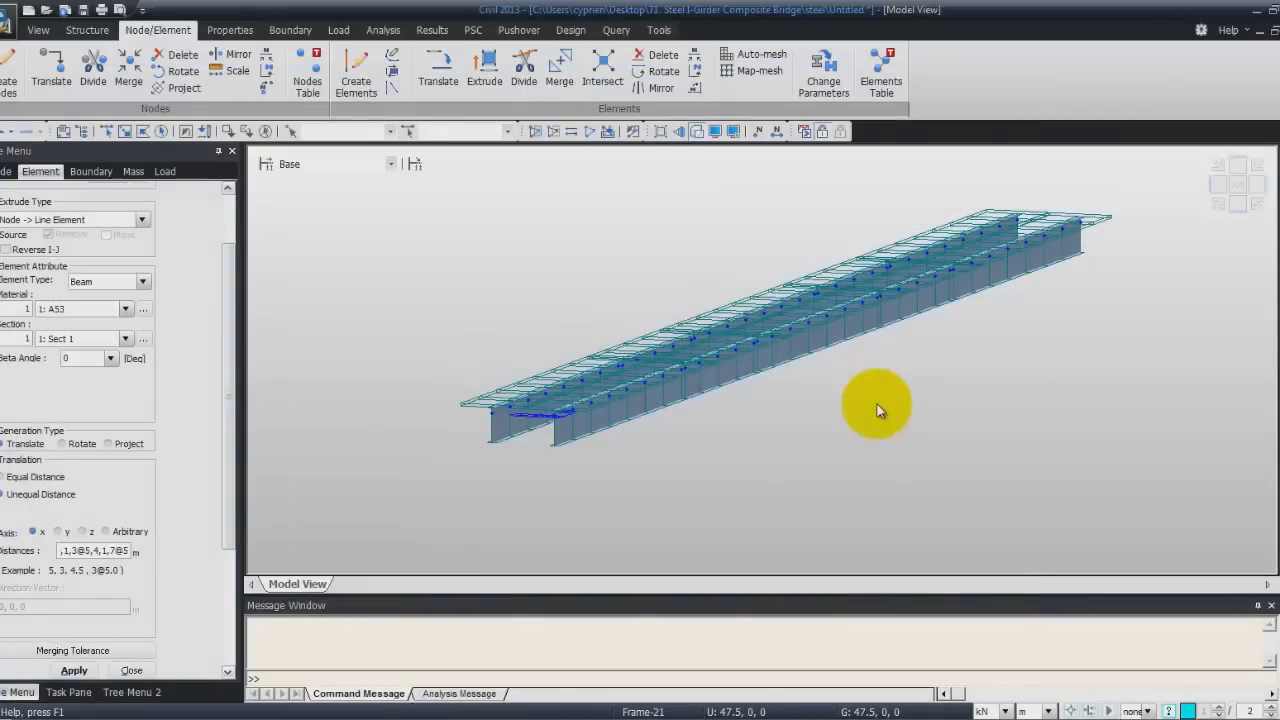
# - Switch to Top view and turn off Hidden so girders draw as plain lines
pyautogui.hotkey('ctrl', 't')
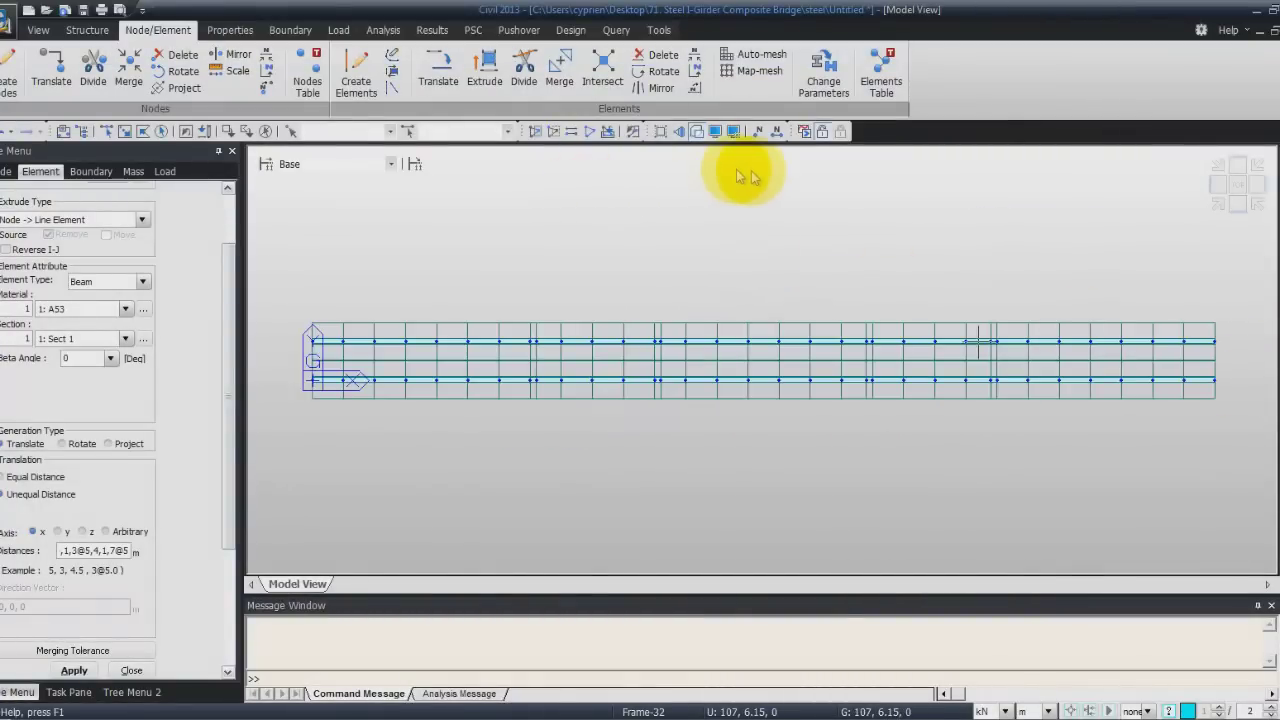
pyautogui.click(695, 132)
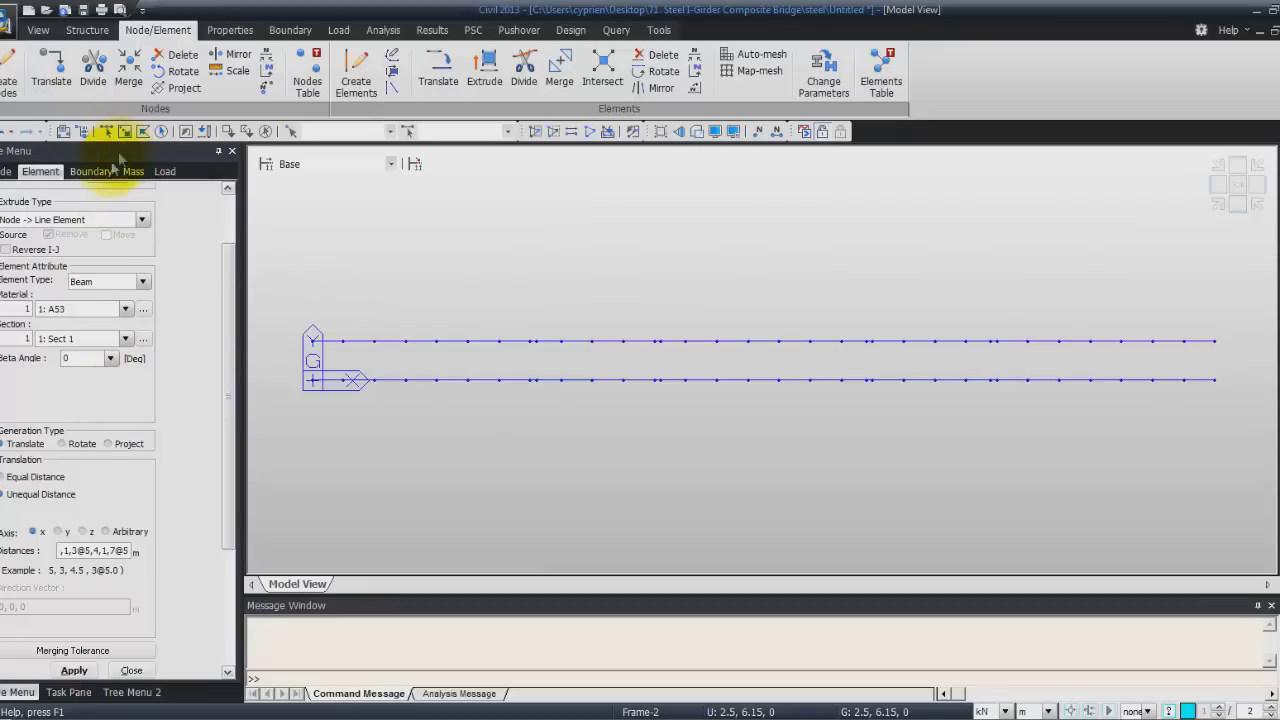
# - Close the Extrude panel, switch the tree to Works, and display node/element numbers
pyautogui.click(131, 670)
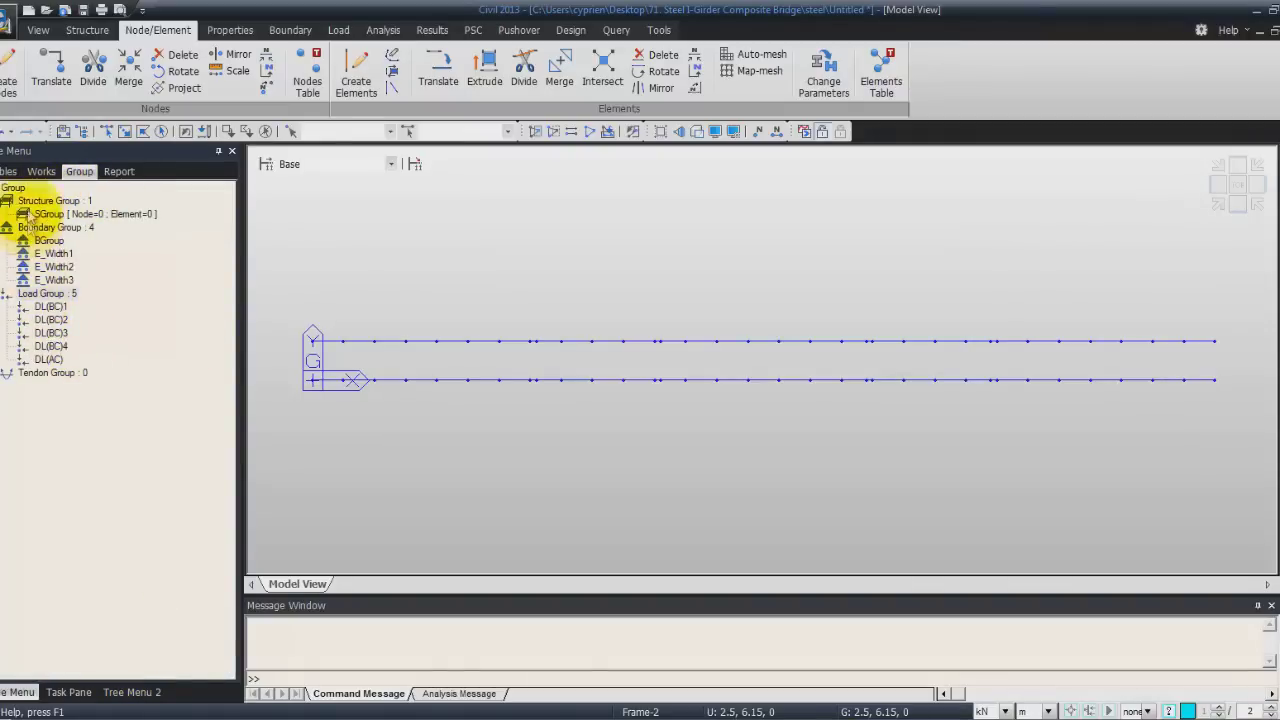
pyautogui.click(40, 171)
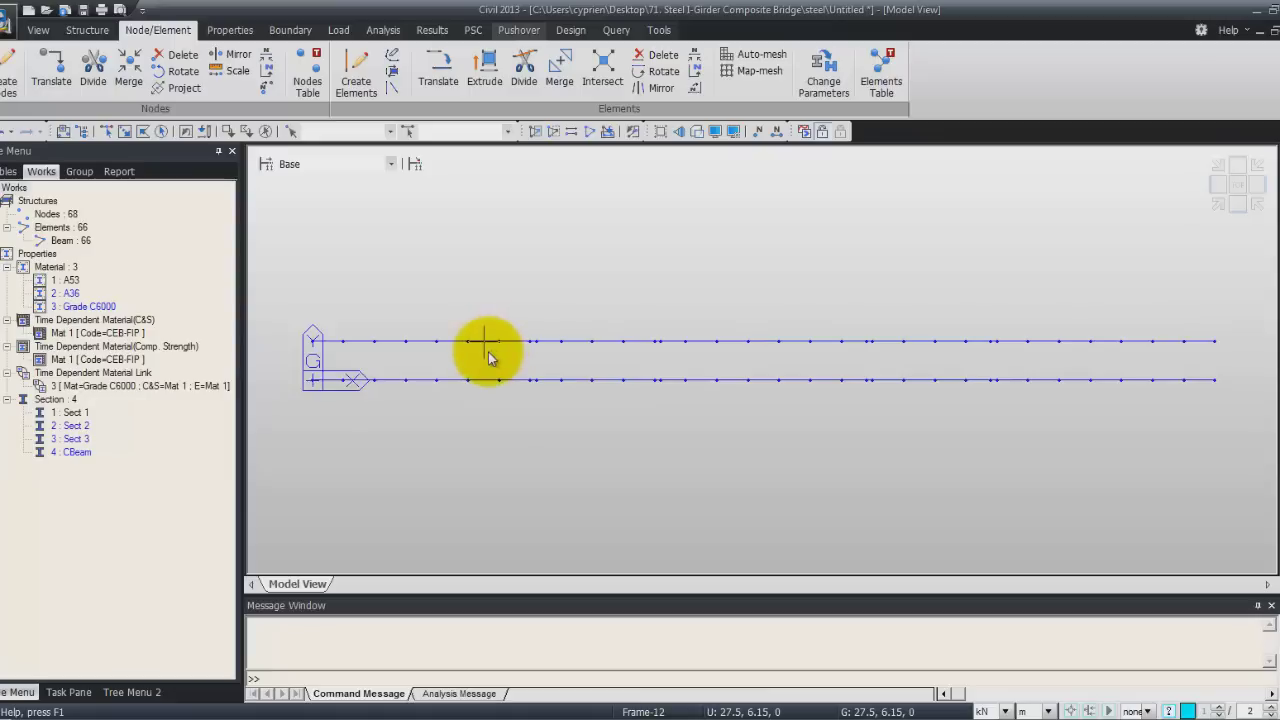
pyautogui.moveTo(486, 358)
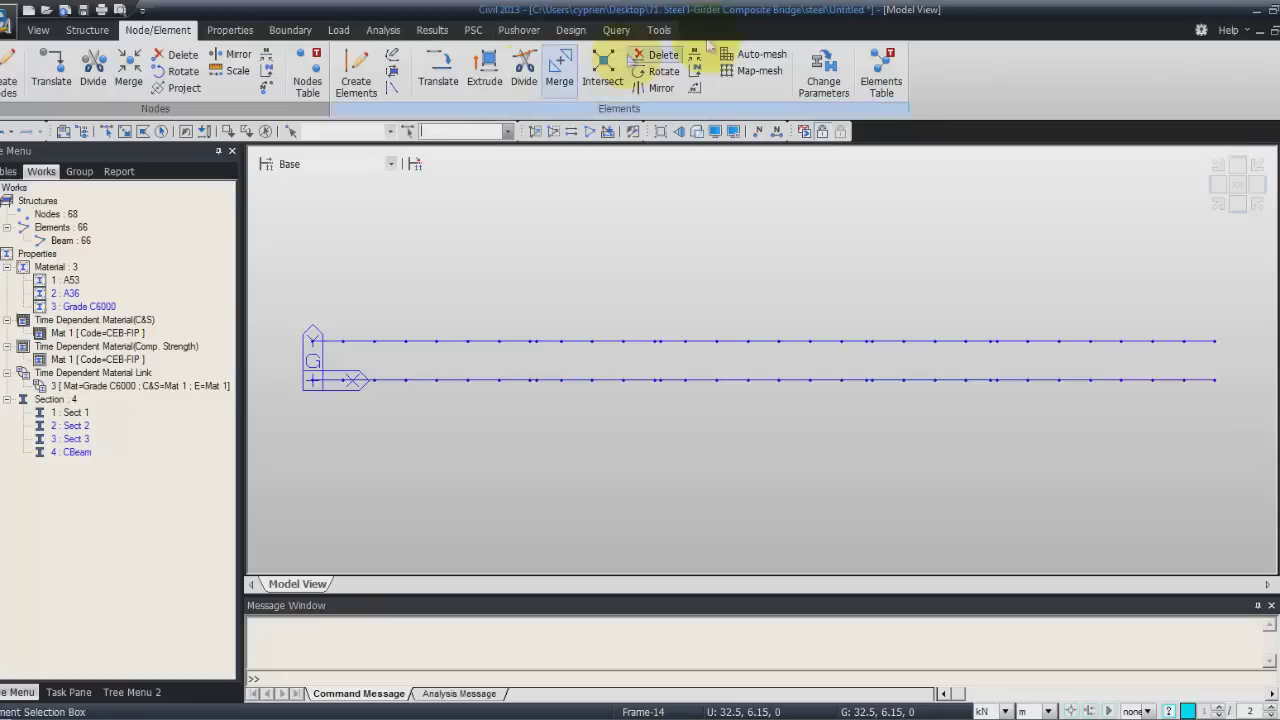
pyautogui.click(775, 132)
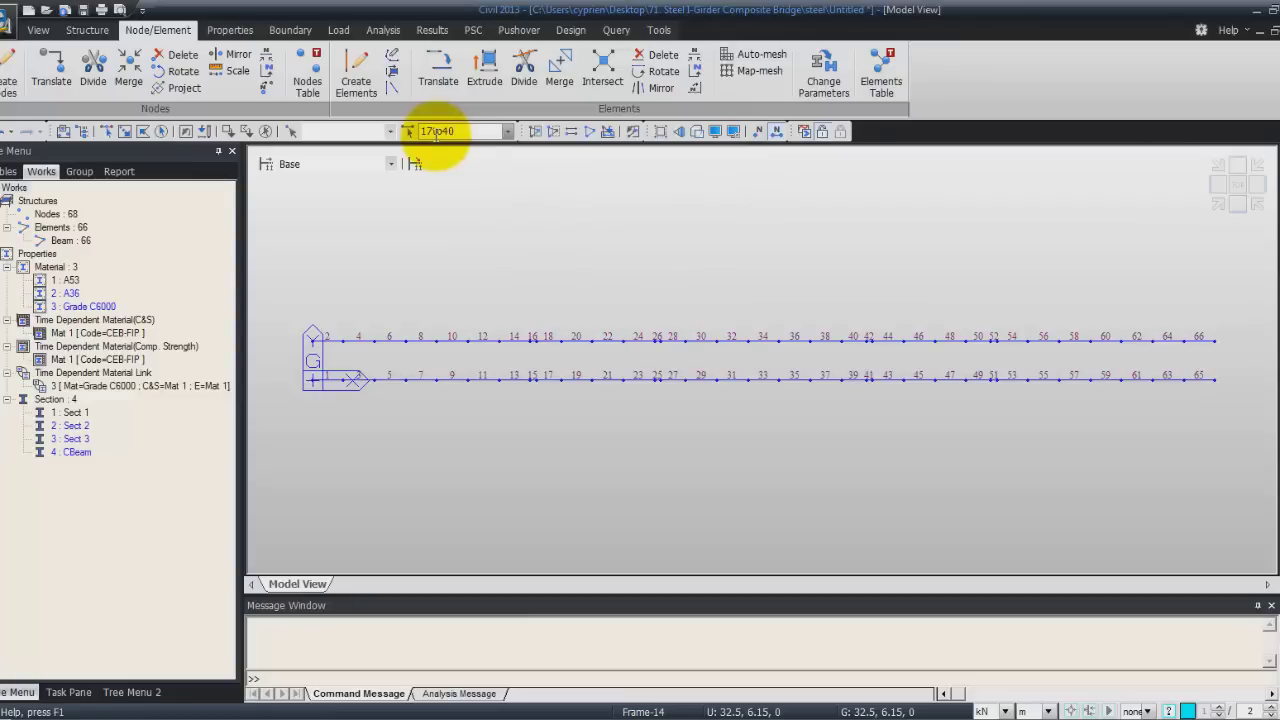
# - Select elements 17to40 and drag Sect 2 onto them
pyautogui.press('Return')
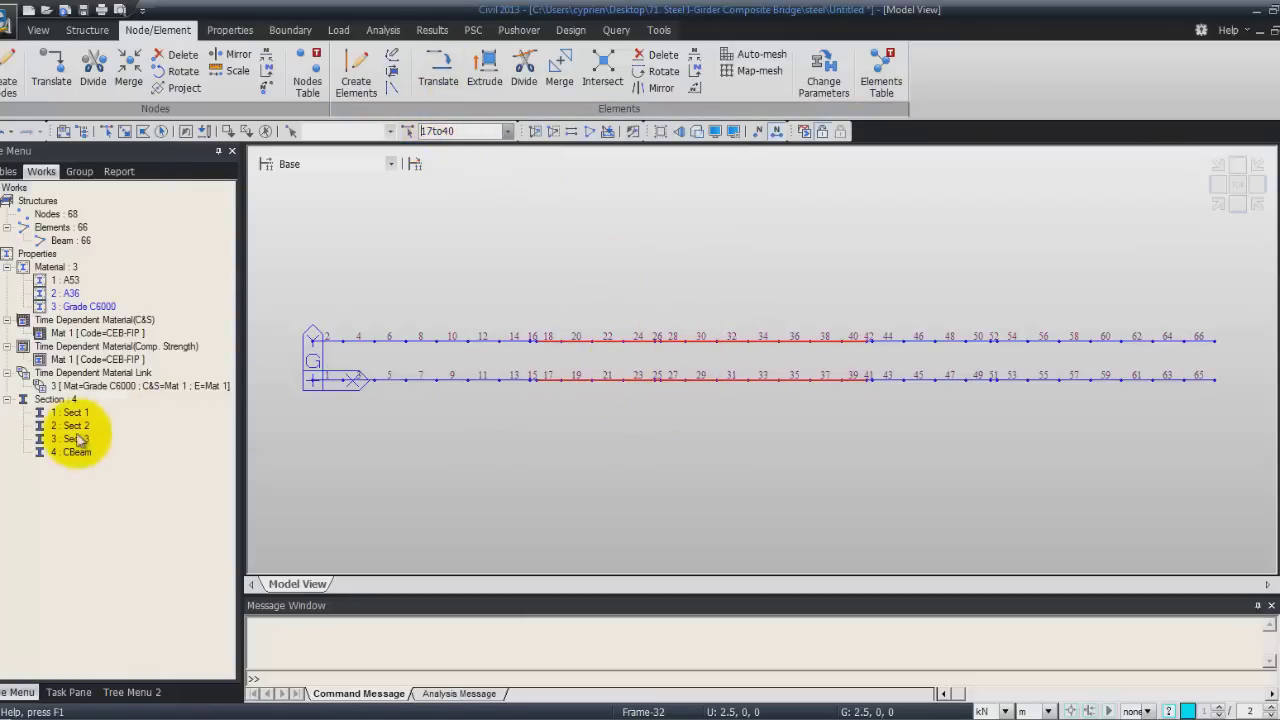
pyautogui.moveTo(70, 426); pyautogui.dragTo(543, 399)
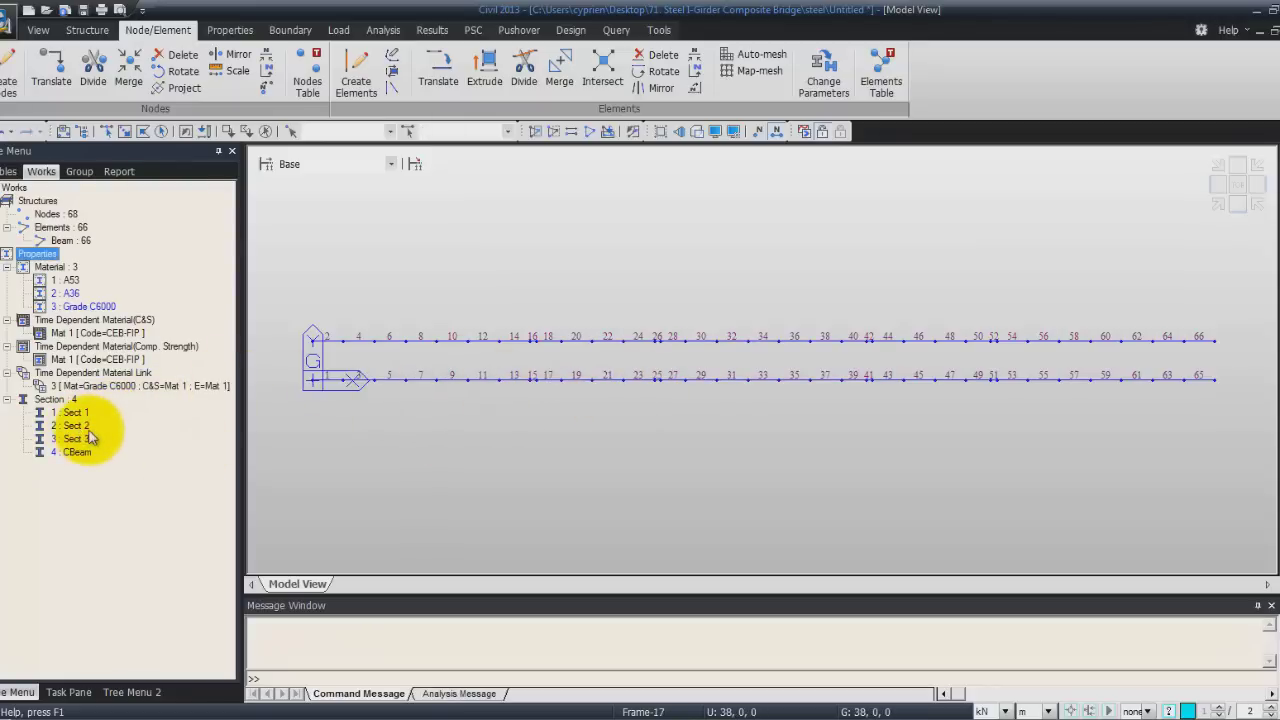
pyautogui.moveTo(90, 437); pyautogui.dragTo(709, 380)
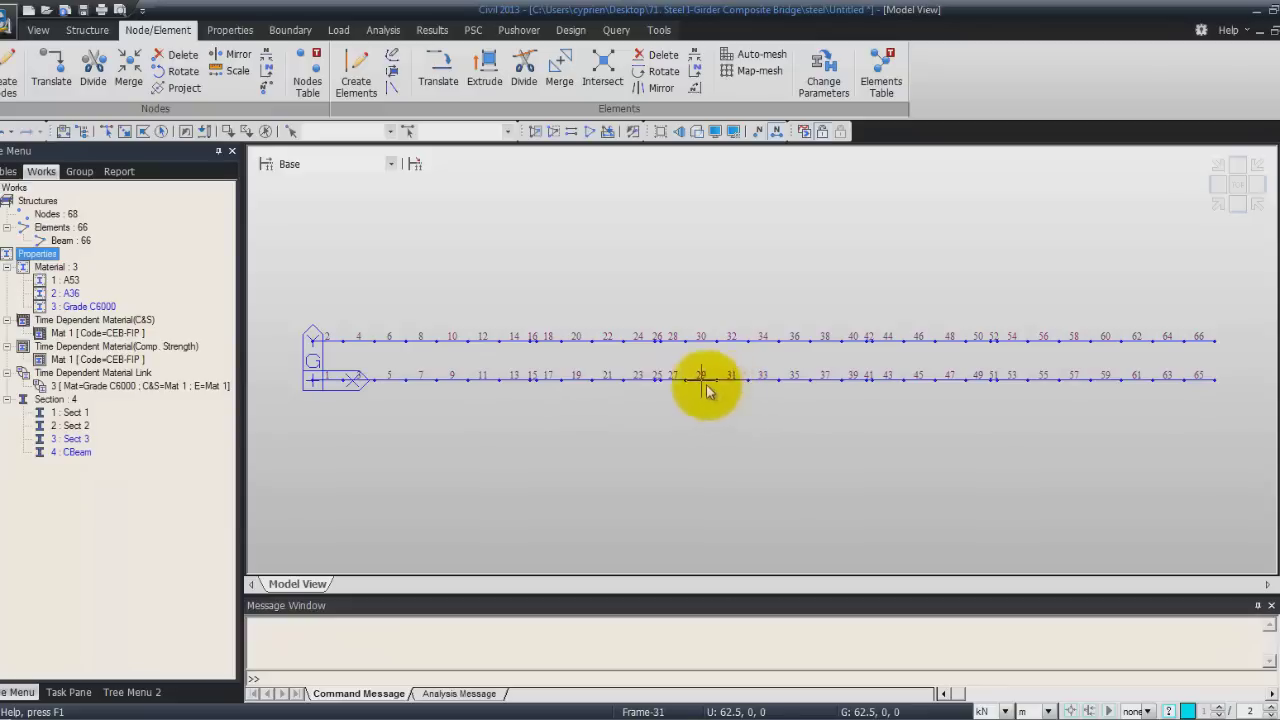
pyautogui.click(446, 133)
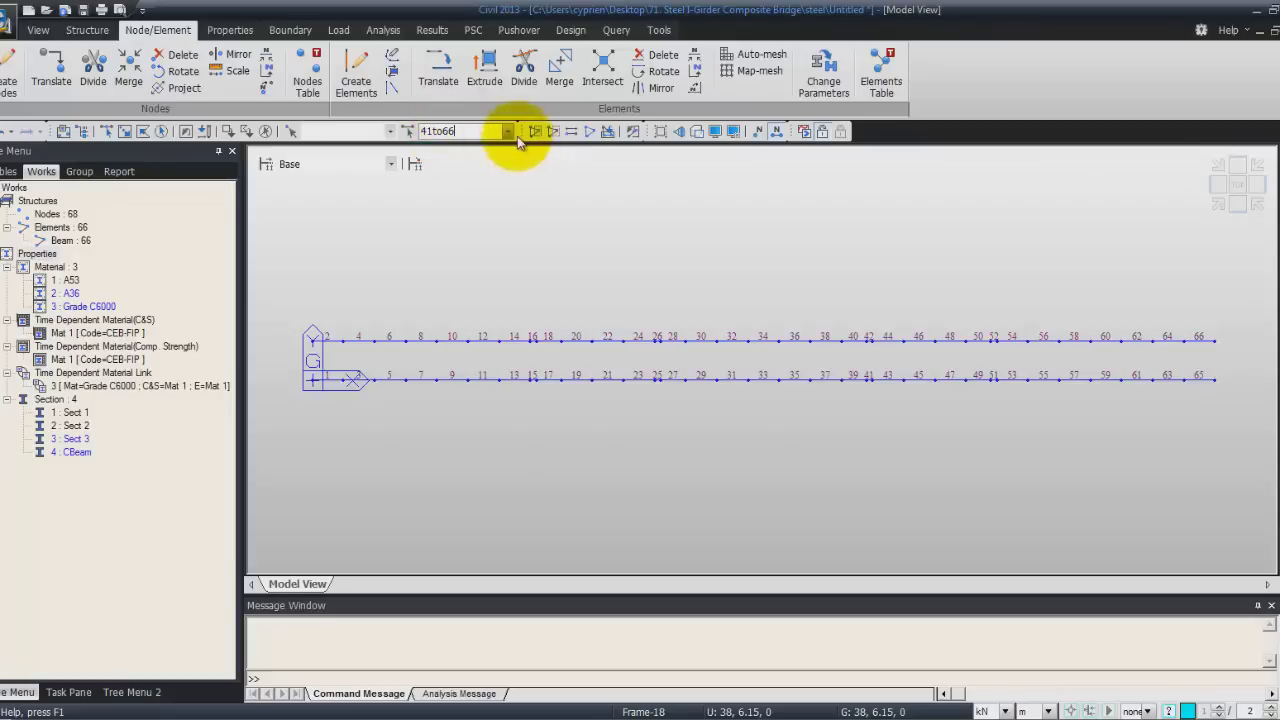
# - Select elements 41to66 and drag Sect 3 from the Works tree onto them
pyautogui.press('Return')
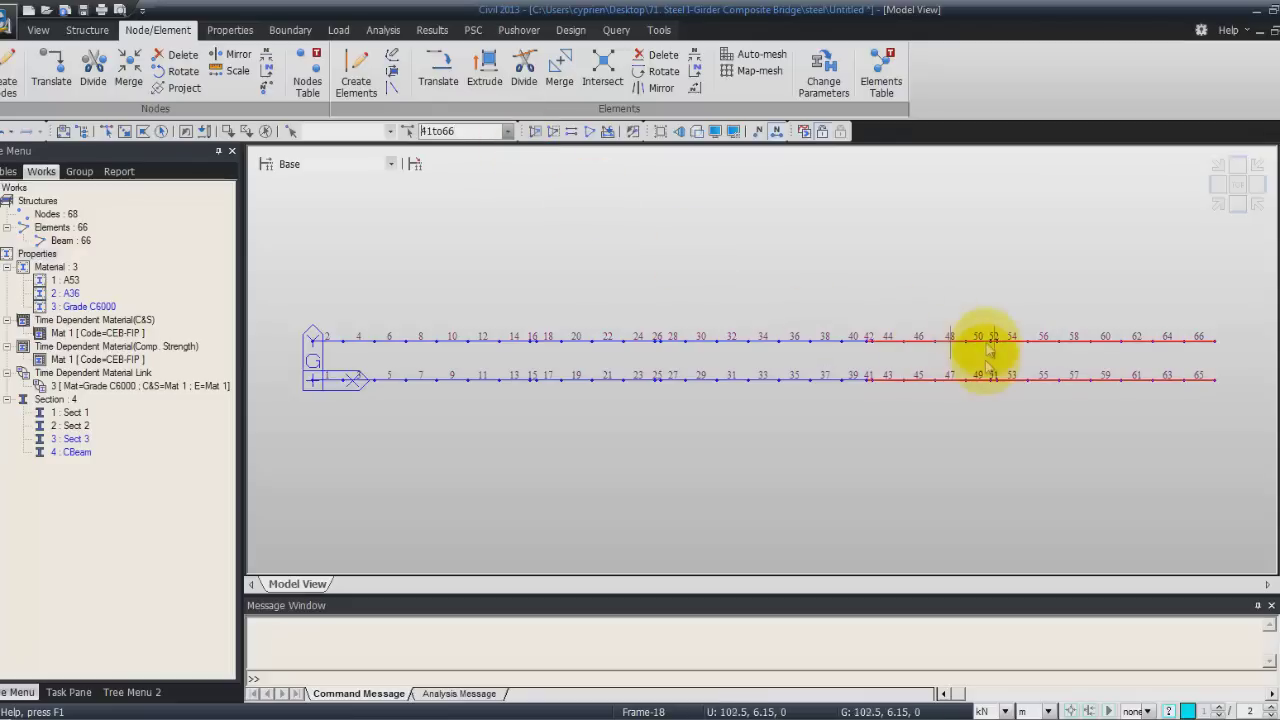
pyautogui.click(77, 440)
pyautogui.moveTo(77, 440); pyautogui.dragTo(571, 398)
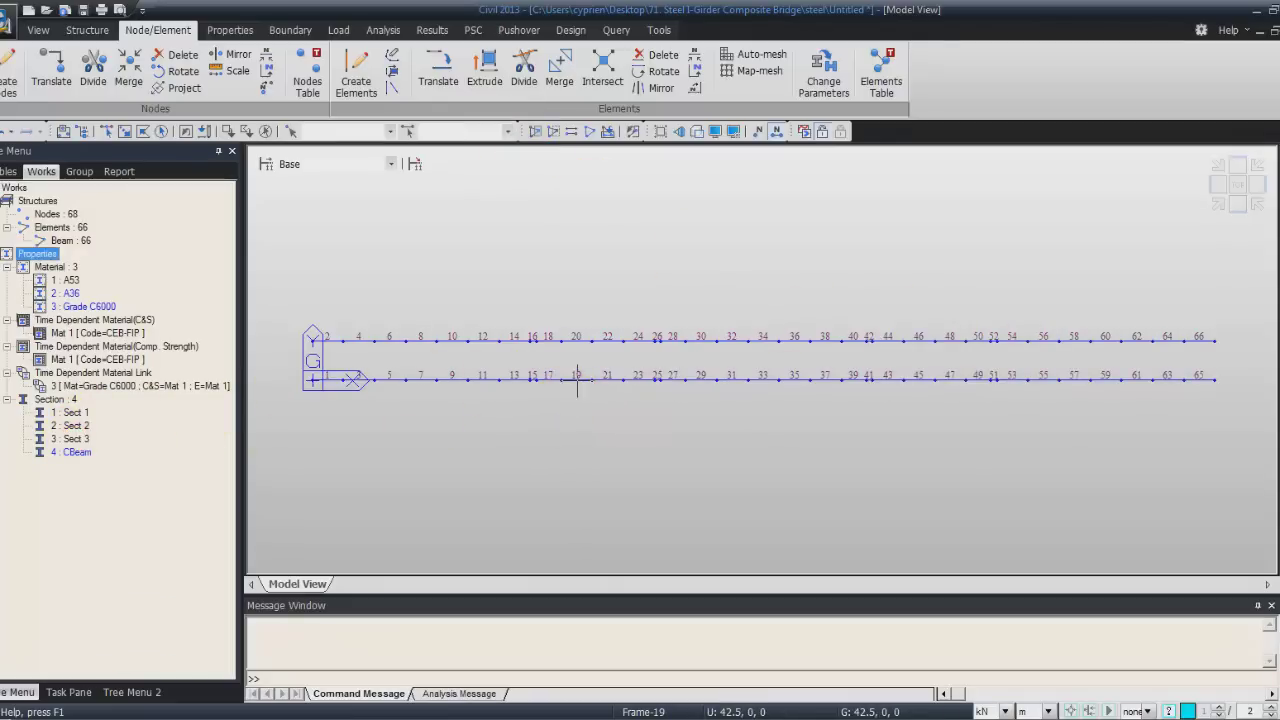
pyautogui.moveTo(577, 380)
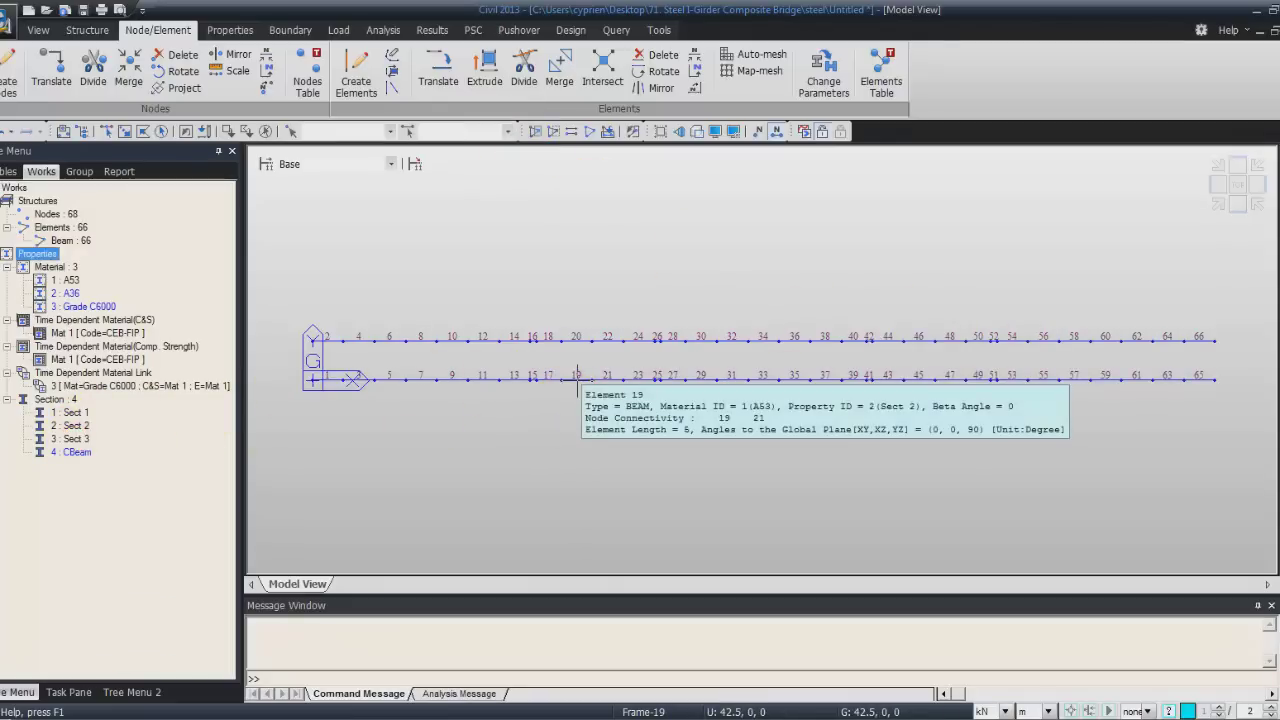
pyautogui.click(506, 395)
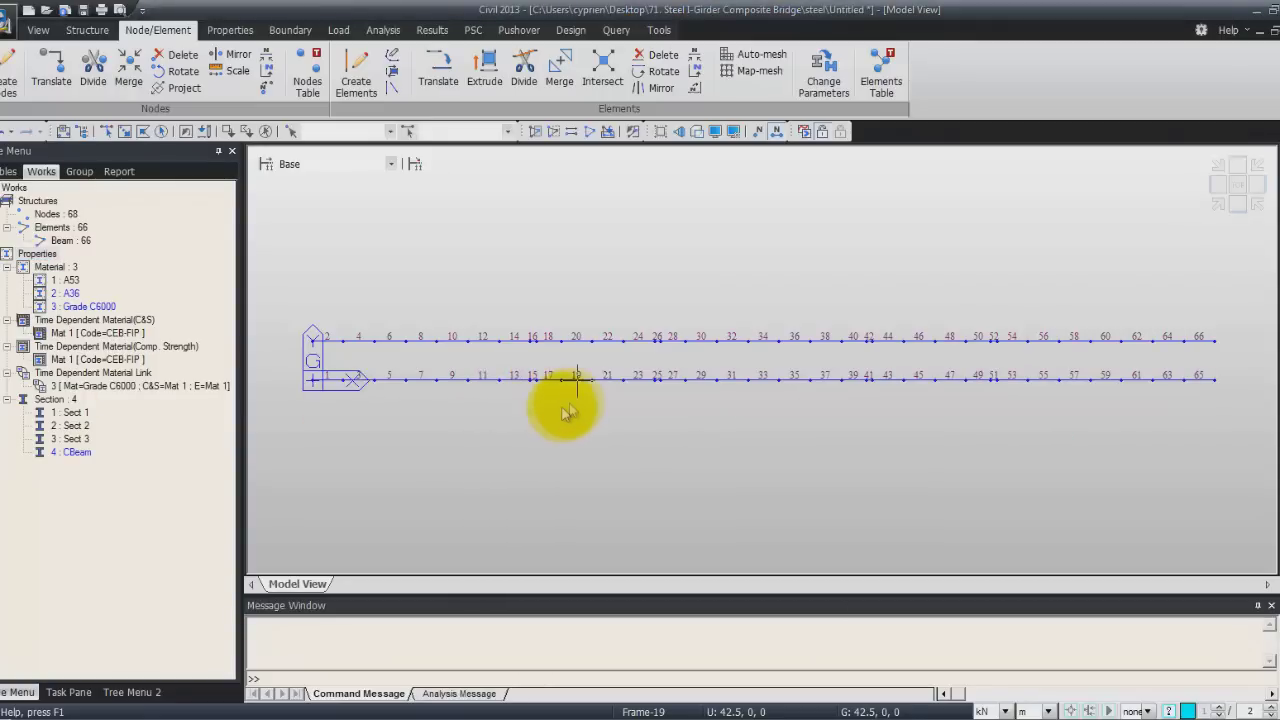
# - Show only node numbers and start Create Elements for Sect 1 beam elements
pyautogui.moveTo(560, 408)
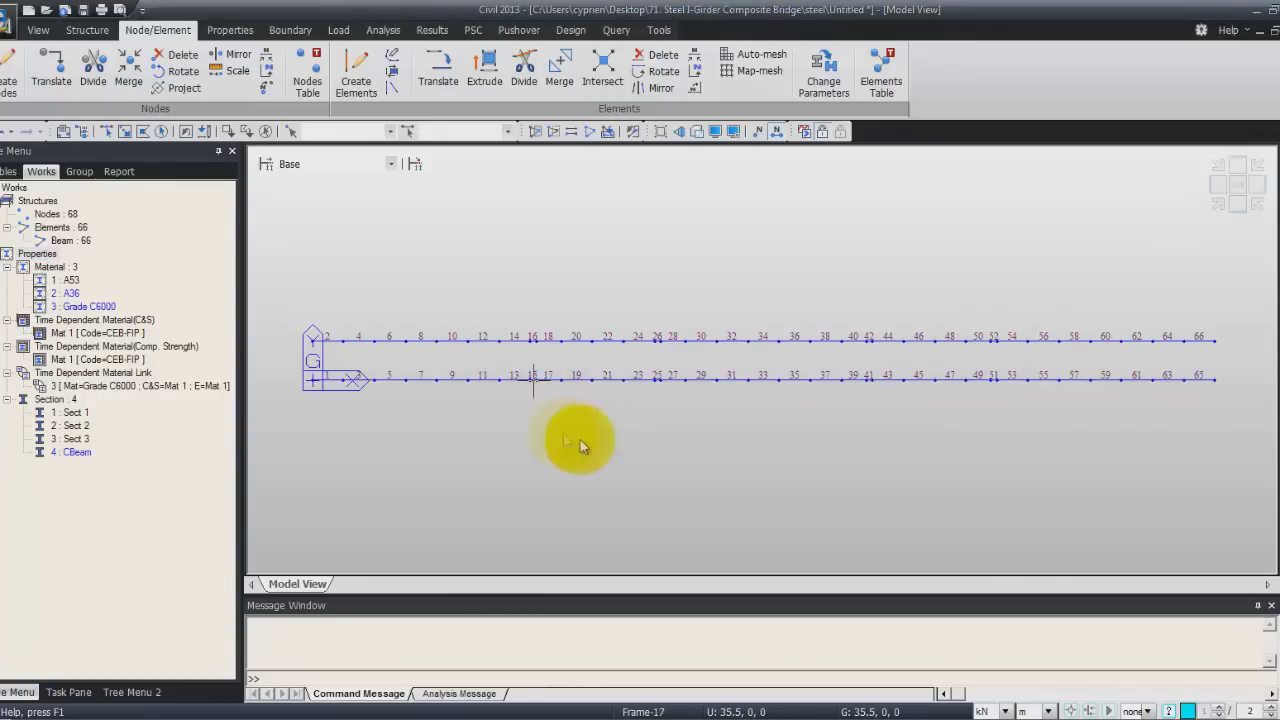
pyautogui.click(774, 131)
pyautogui.click(758, 133)
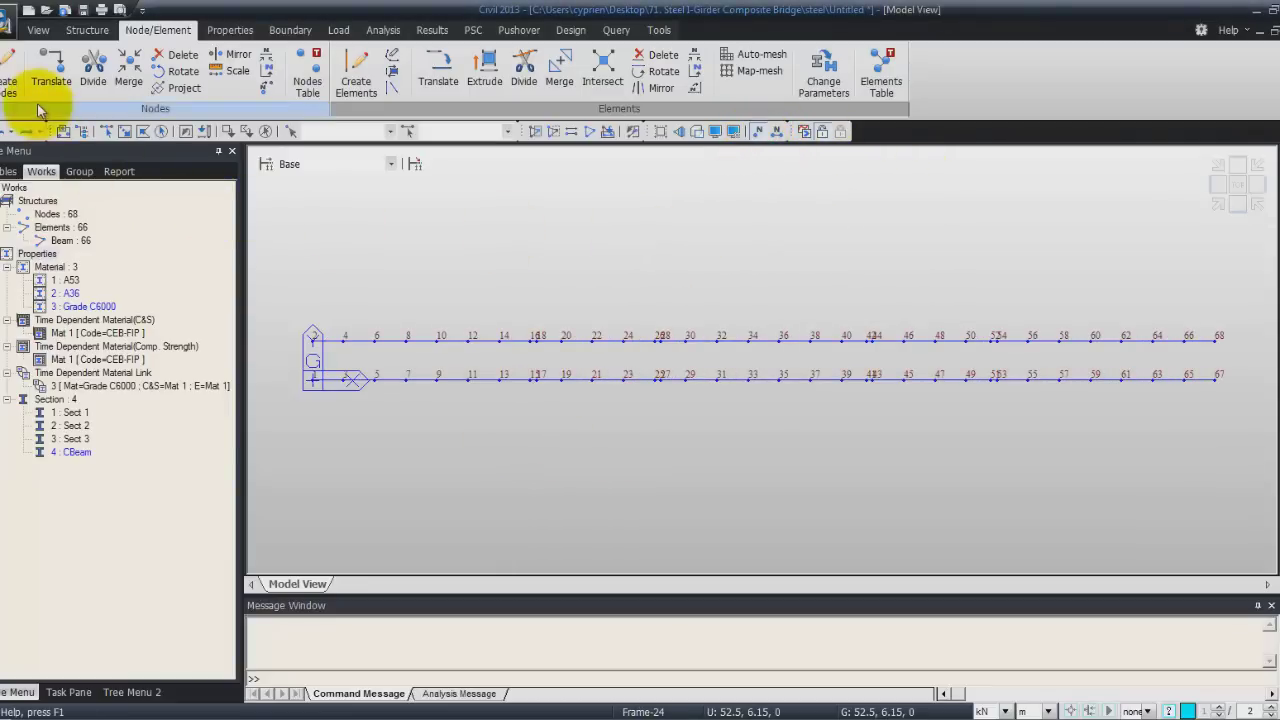
pyautogui.click(370, 75)
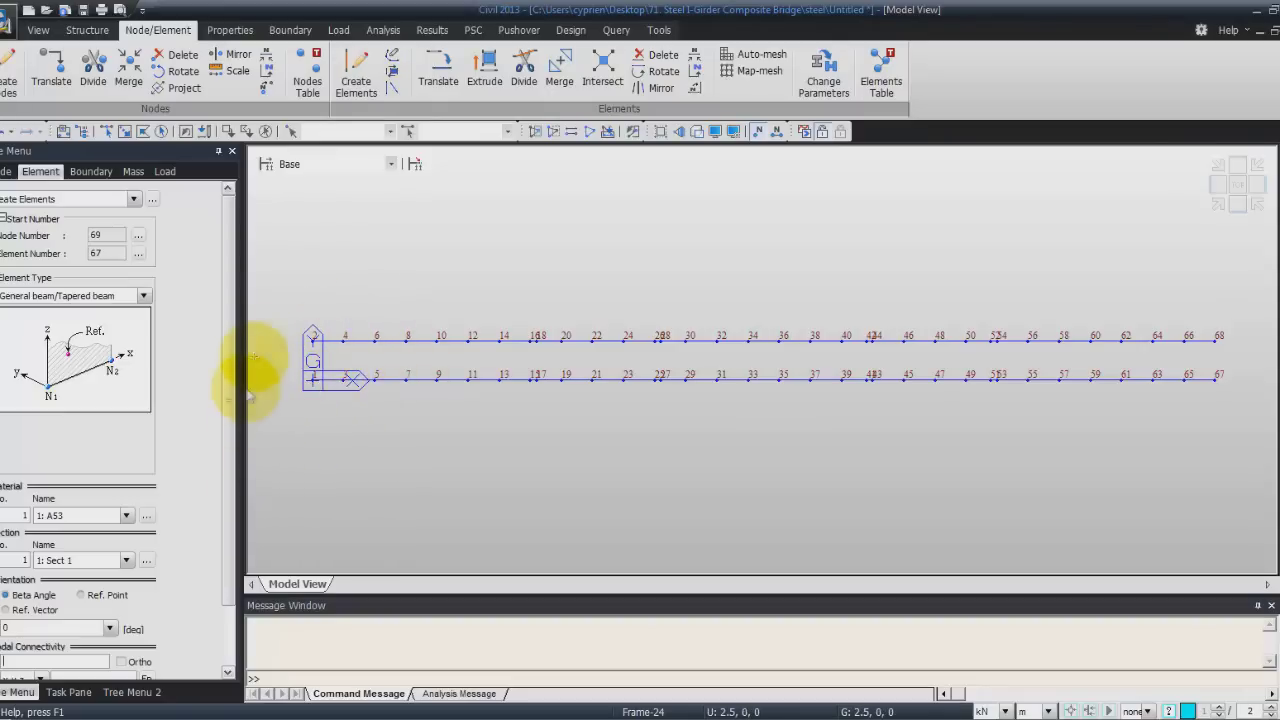
pyautogui.click(38, 30)
# - Adjust the snap mode and draw a beam from node 1 to node 2 as the first cross member
pyautogui.click(598, 89)
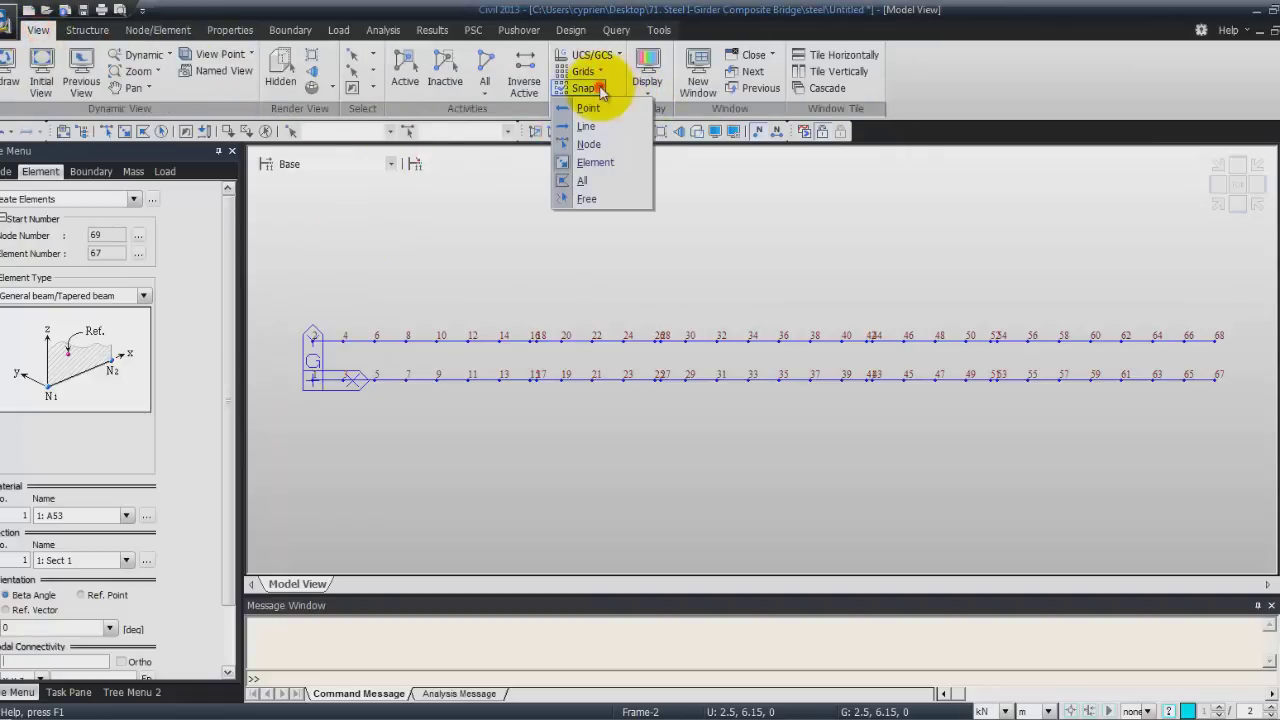
pyautogui.click(595, 162)
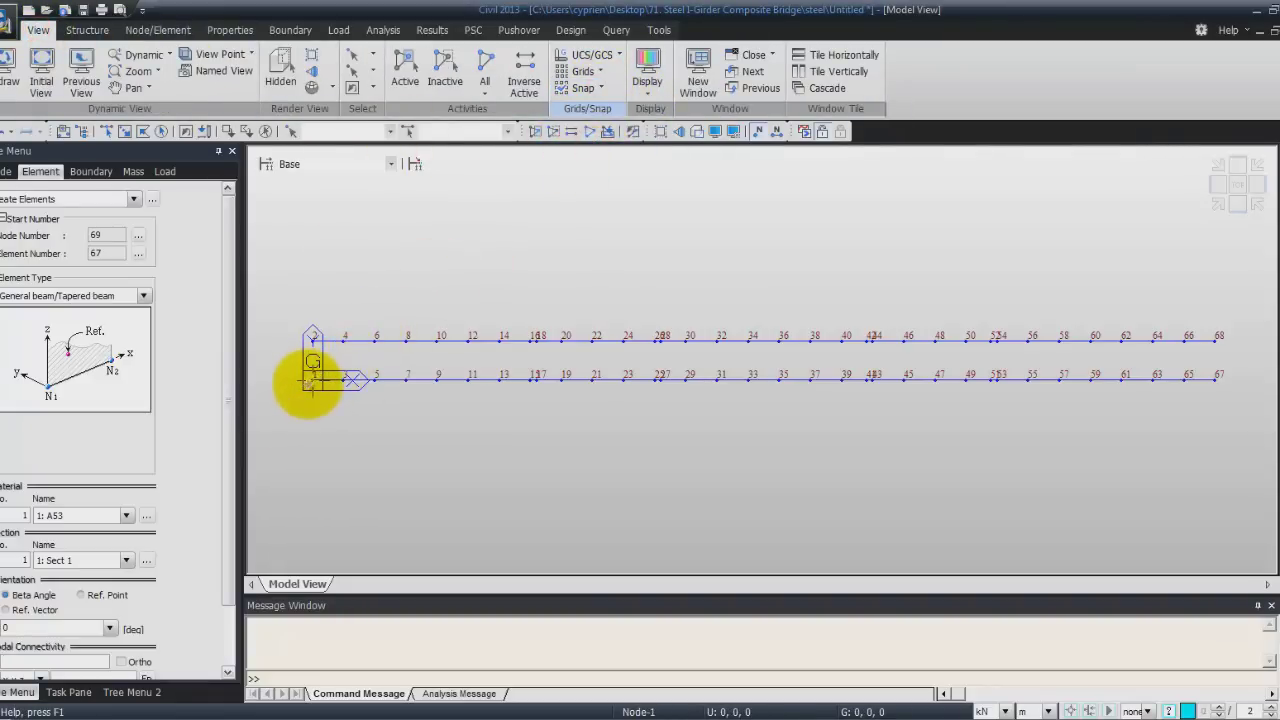
pyautogui.click(312, 381)
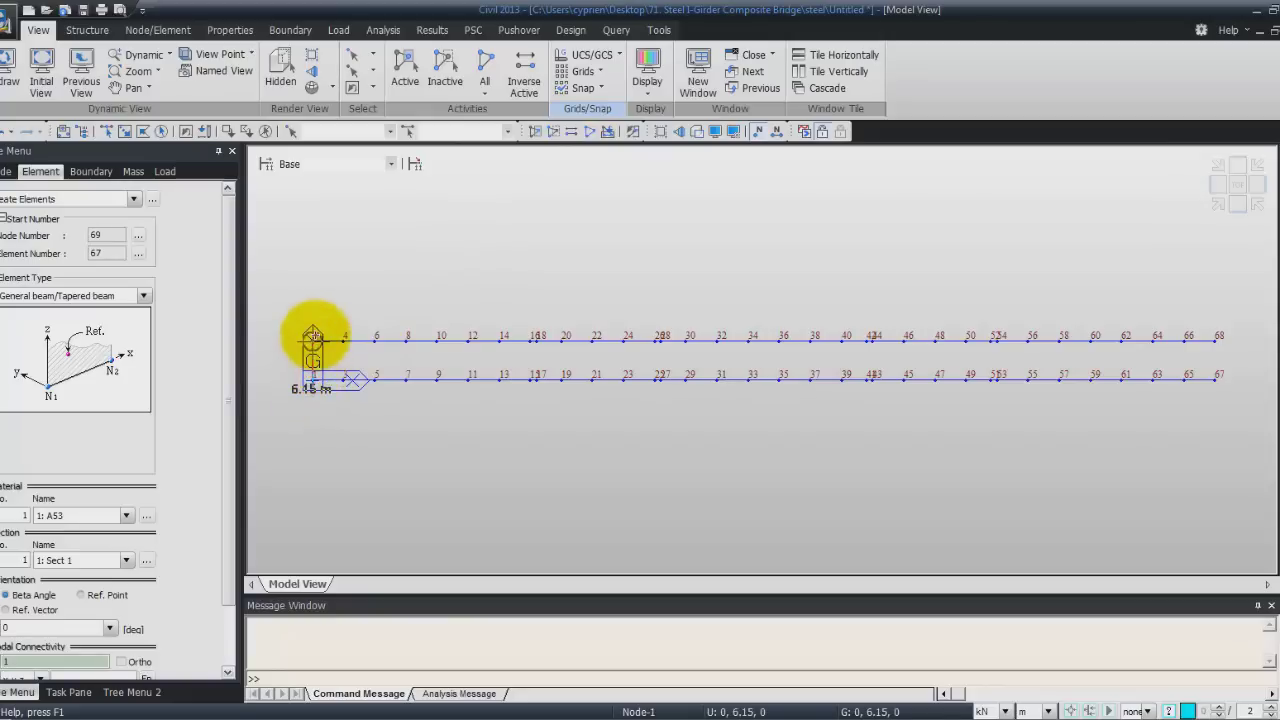
pyautogui.click(312, 336)
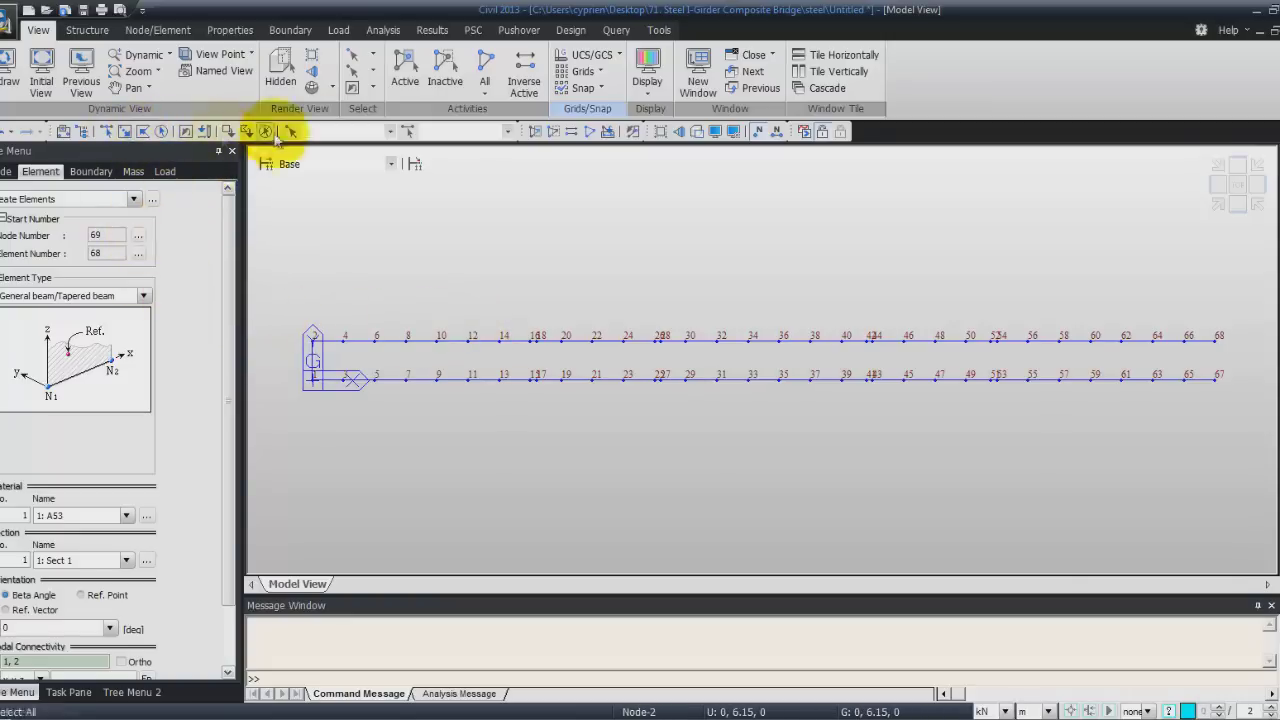
pyautogui.click(160, 31)
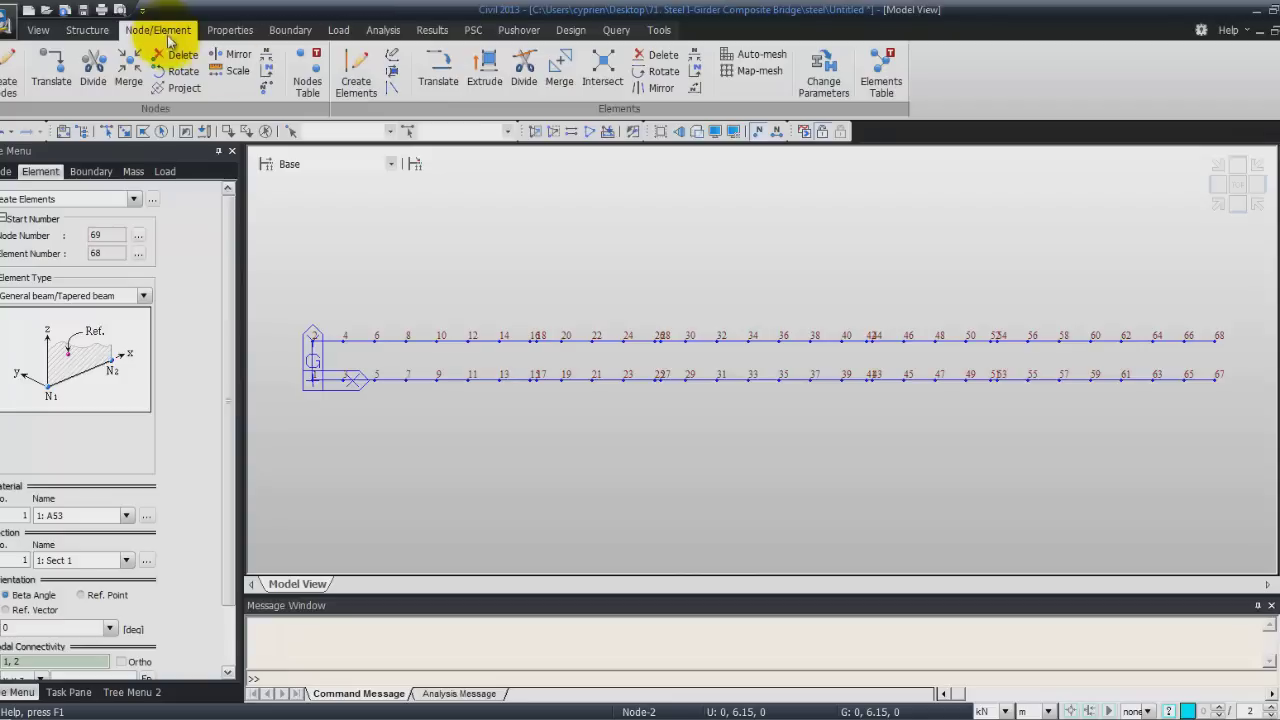
# - Translate-copy cross beam element 67 by dx,dy,dz 5,0,0 with 45/5 copies along the girders
pyautogui.click(437, 73)
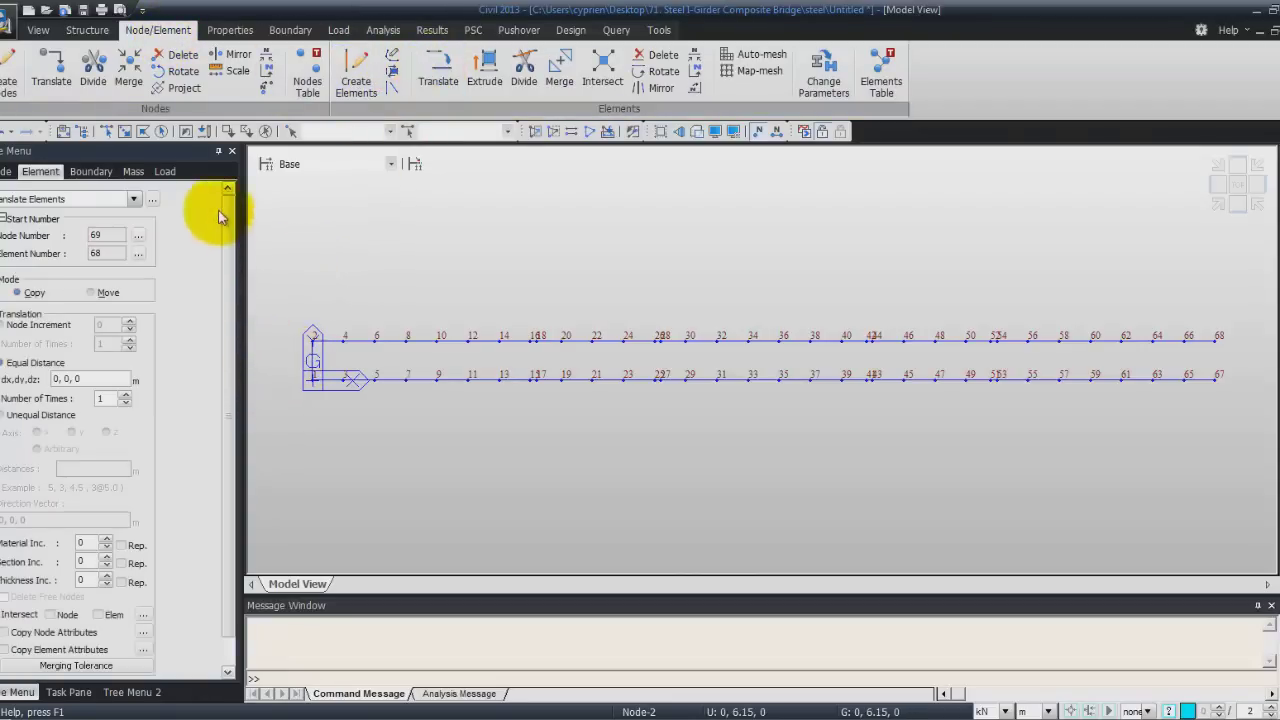
pyautogui.click(204, 131)
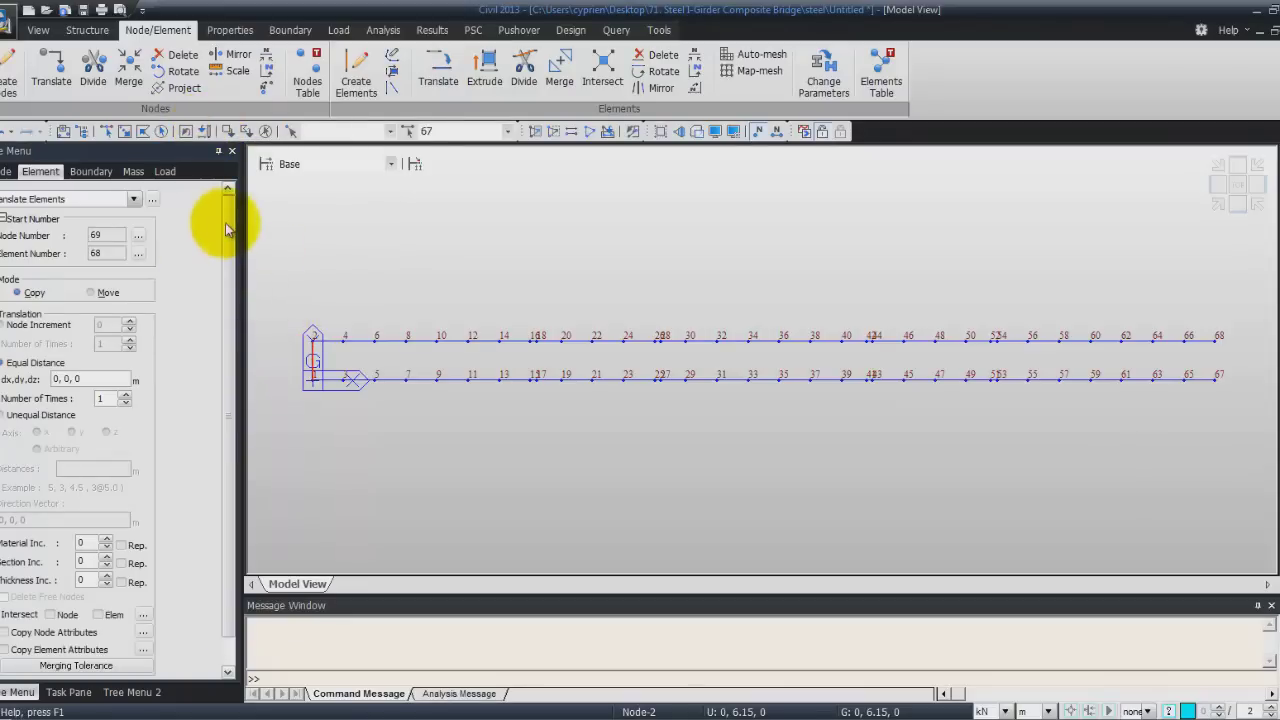
pyautogui.moveTo(225, 222); pyautogui.dragTo(232, 310)
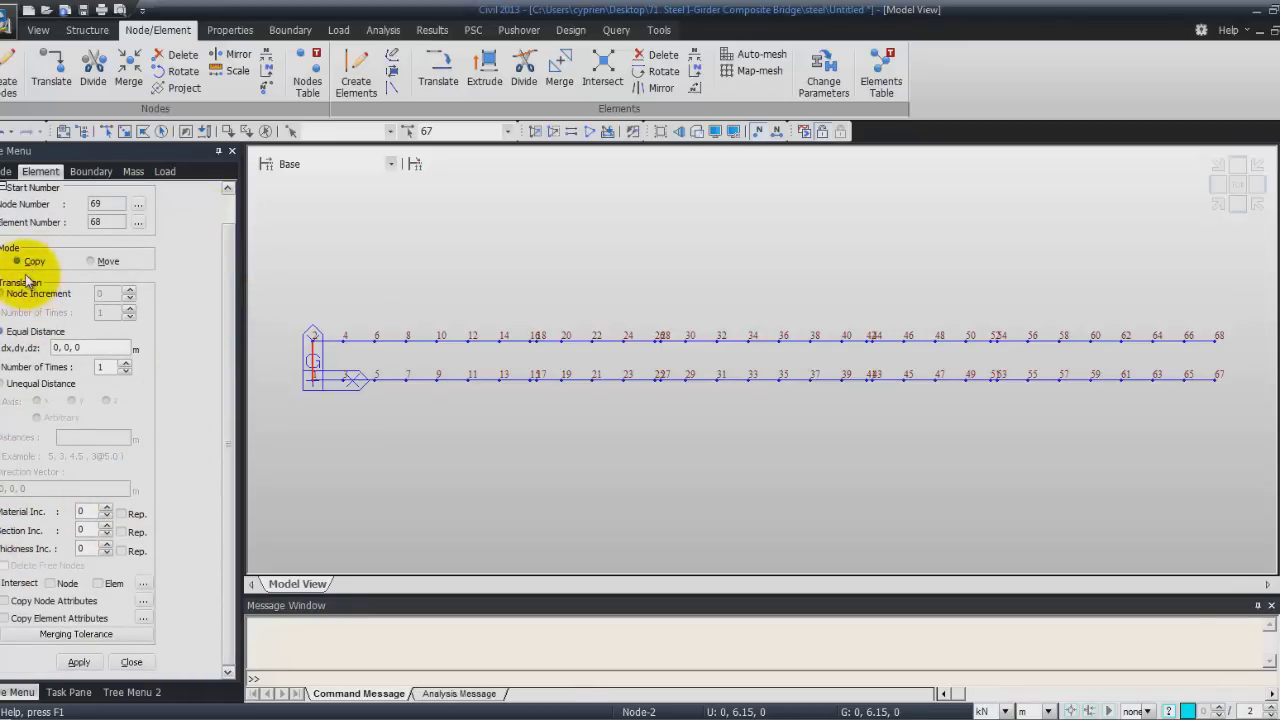
pyautogui.doubleClick(57, 347)
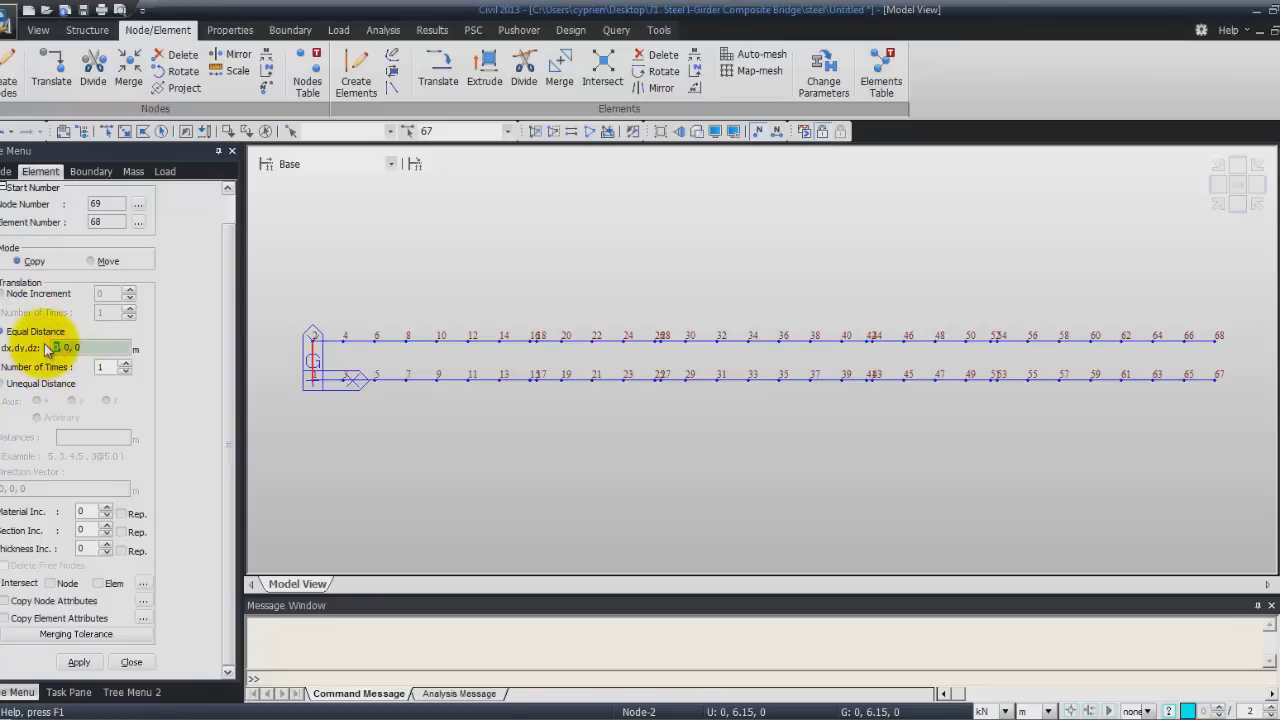
pyautogui.write('5')
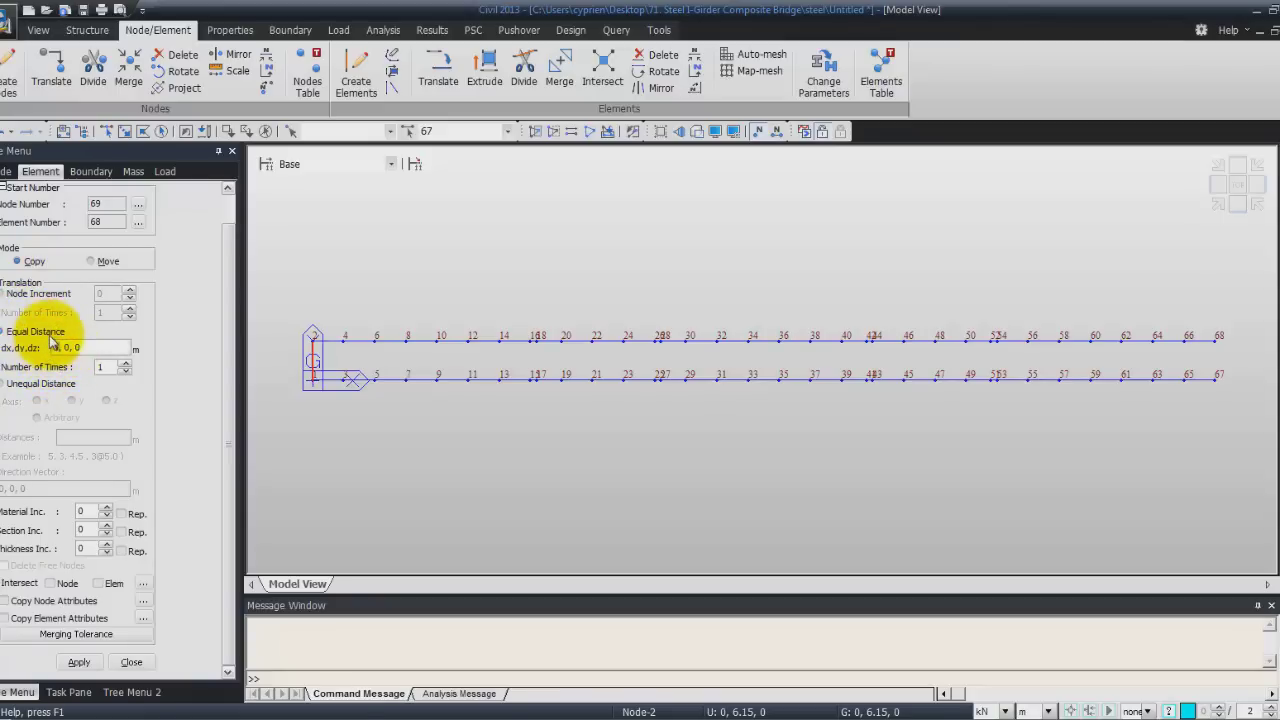
pyautogui.doubleClick(106, 368)
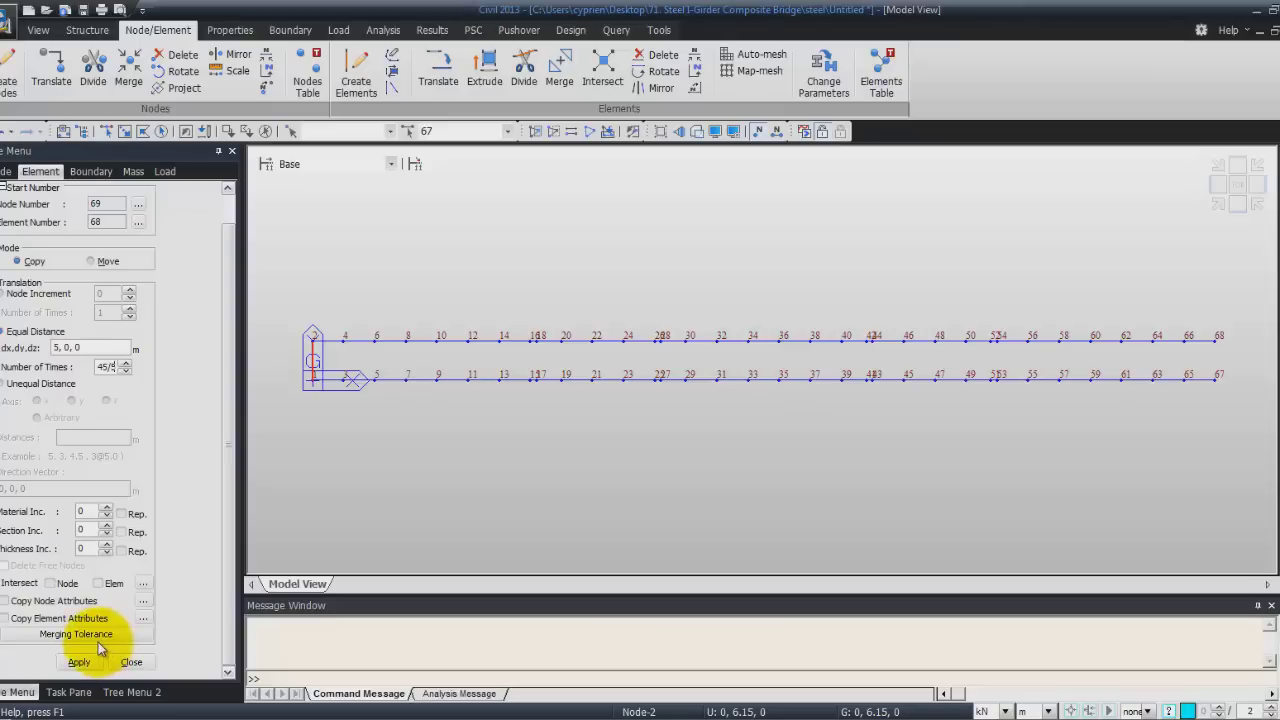
pyautogui.click(80, 661)
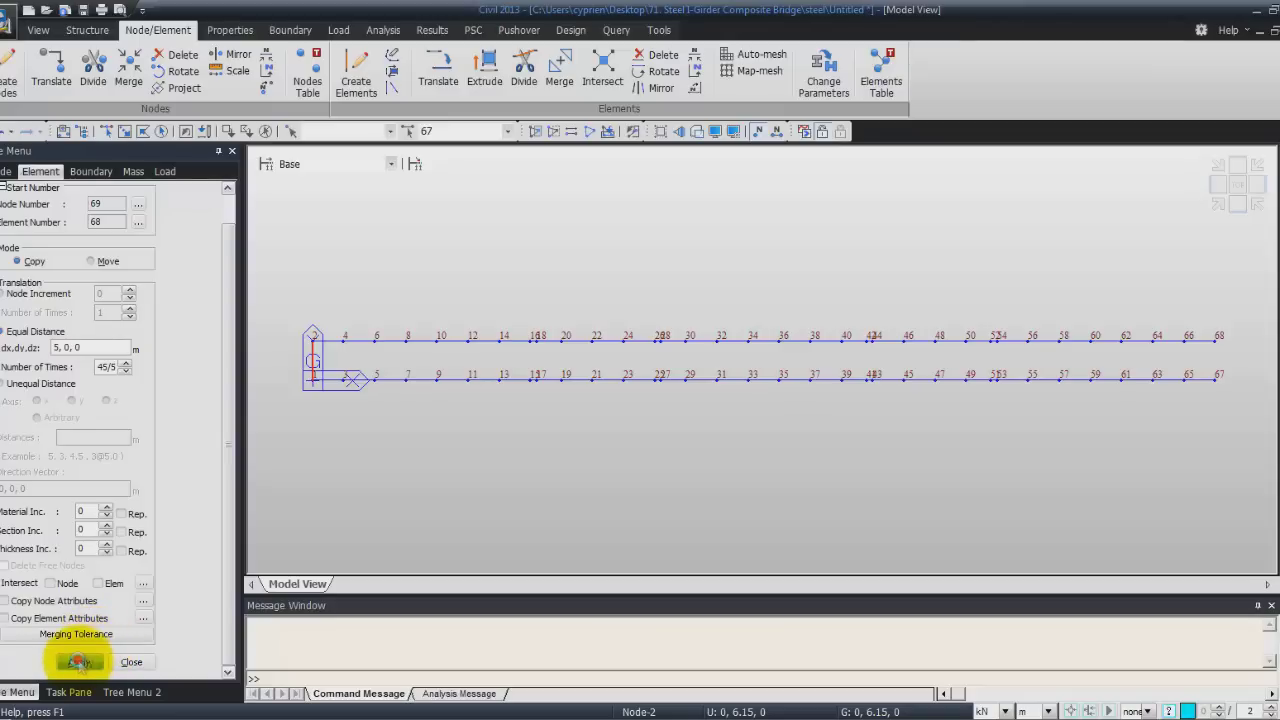